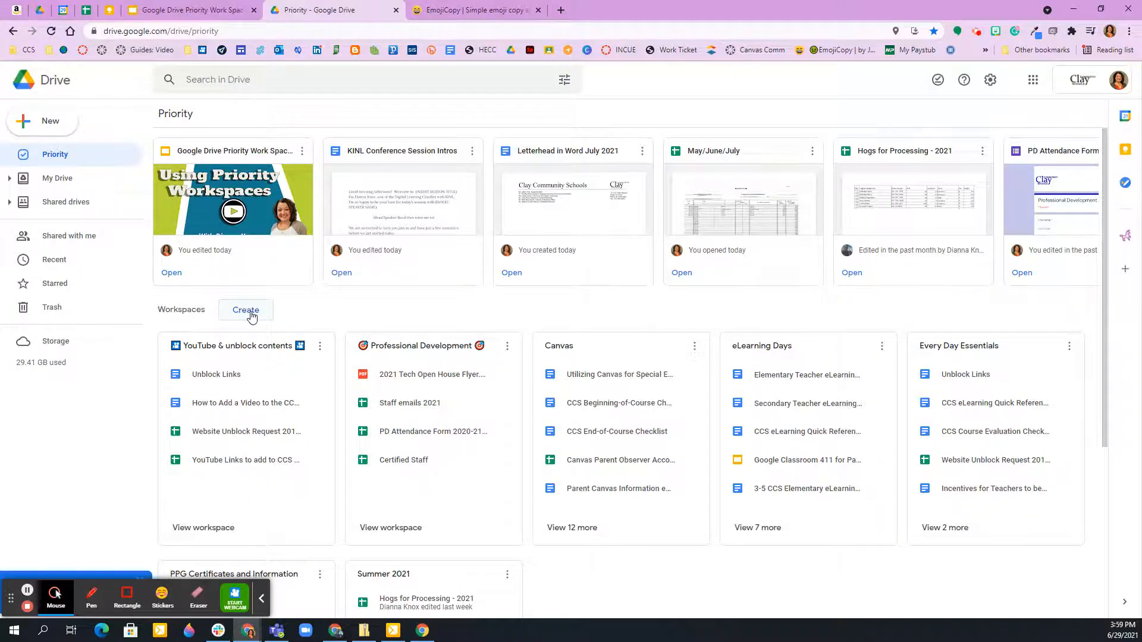
# Create a workspace named Central Office Must Haves and start adding files to it.
pyautogui.click(246, 310)
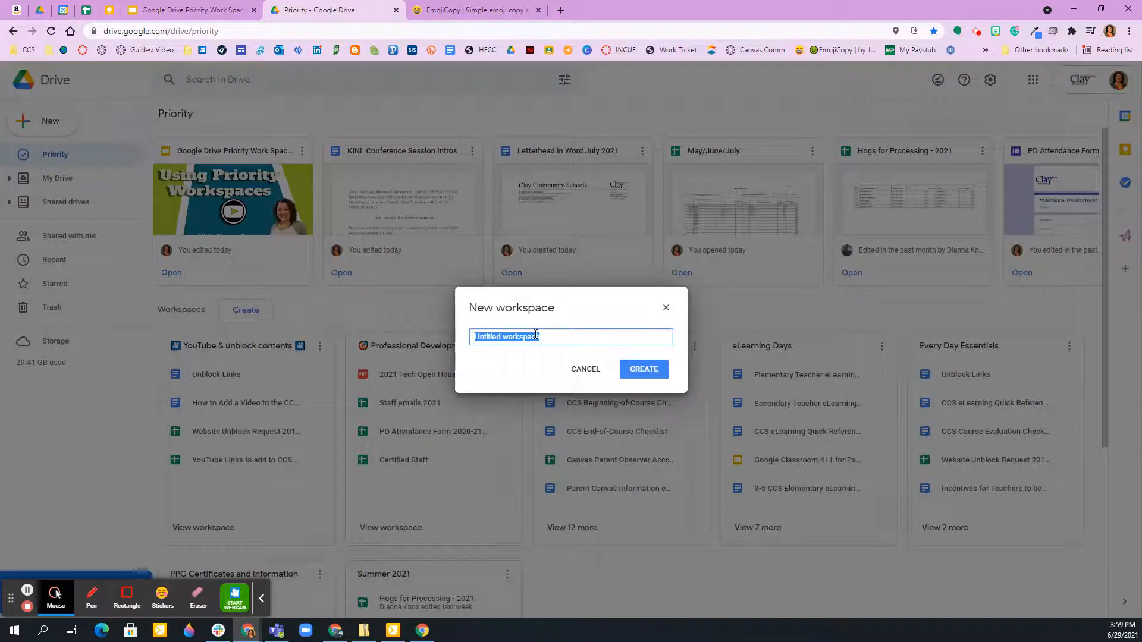
pyautogui.write('Central Office Must Haves')
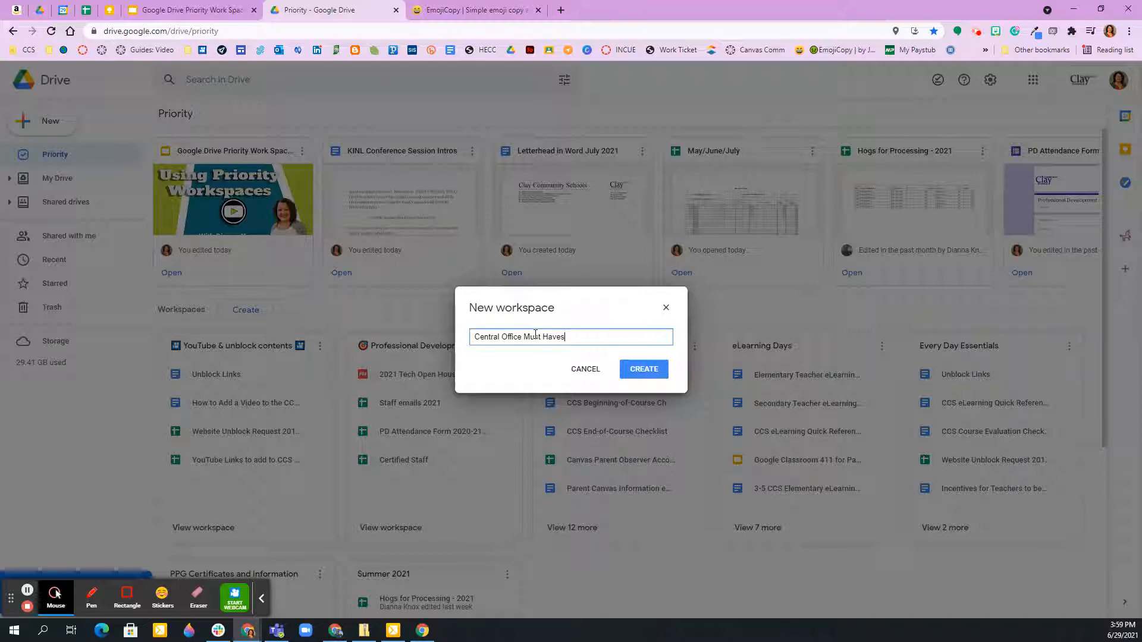
pyautogui.press('Return')
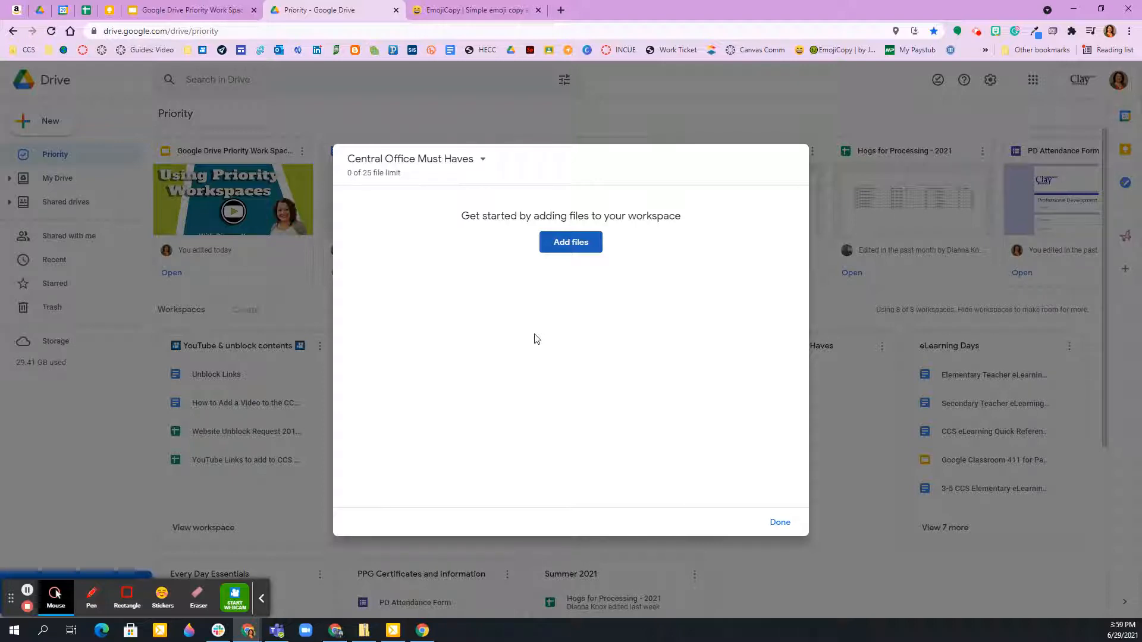
pyautogui.click(565, 243)
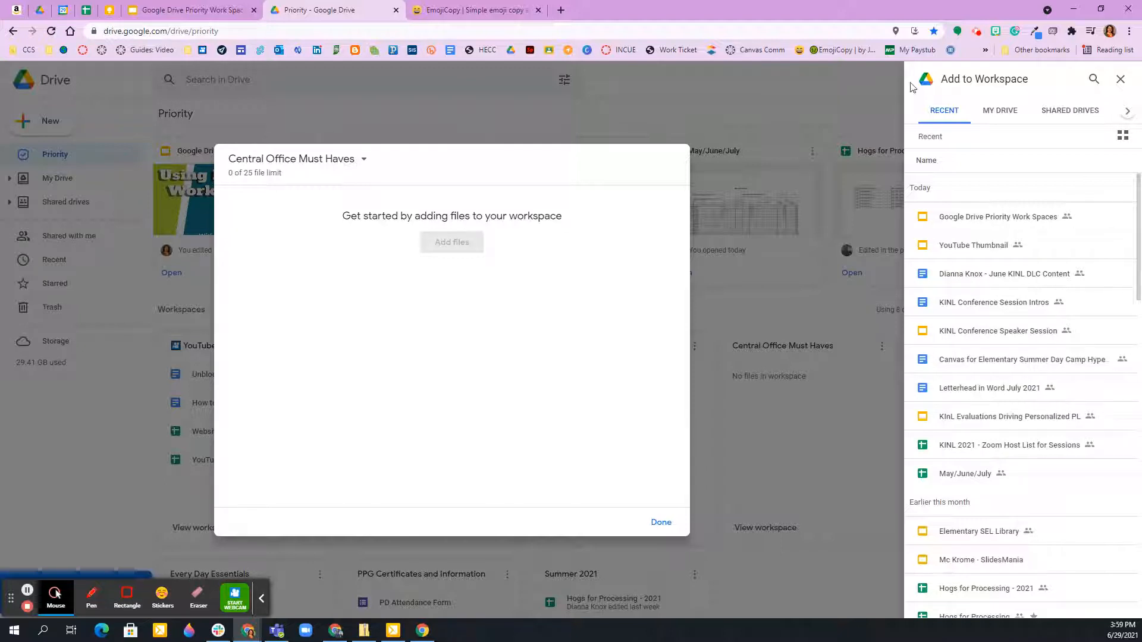
# Look through the available file sources, including My Drive, Shared drives and Shared with me, and return to the recent files.
pyautogui.click(998, 111)
pyautogui.click(1080, 111)
pyautogui.click(1129, 113)
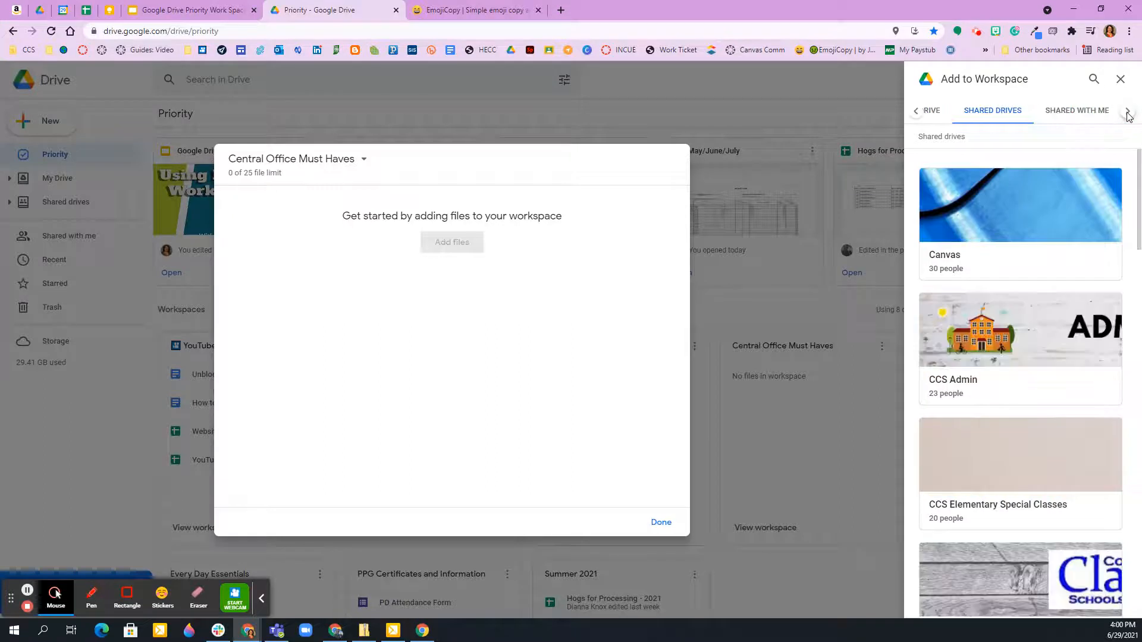
pyautogui.click(1129, 113)
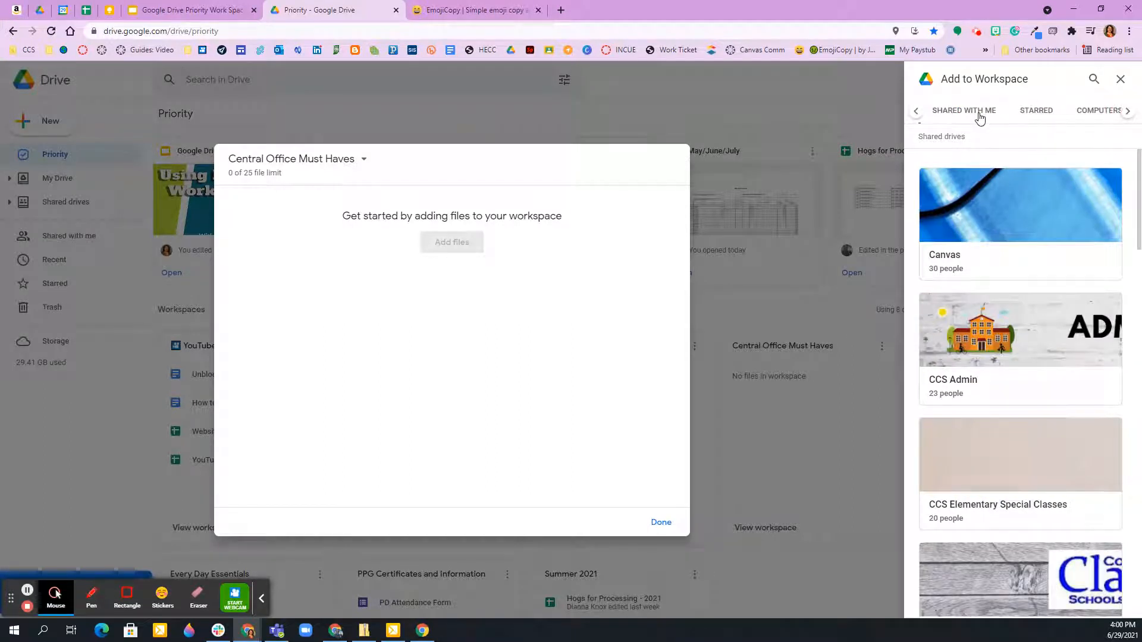
pyautogui.click(917, 113)
pyautogui.click(939, 113)
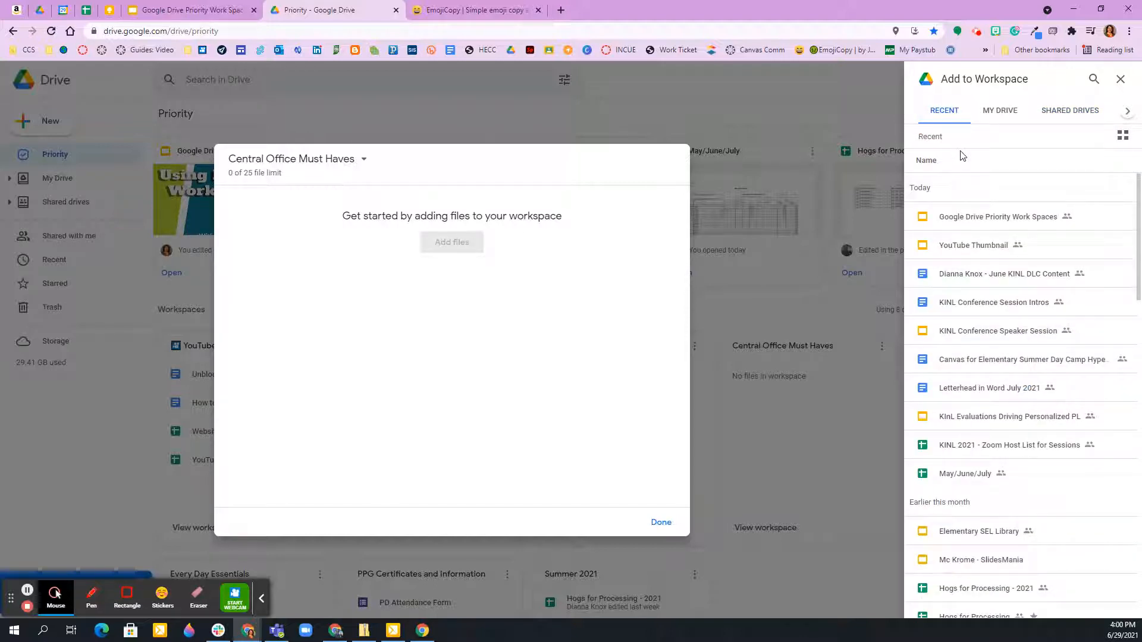
# Add Google Drive Priority Work Spaces, Letterhead in Word July 2021, May/June/July and PD Attendance Form to the Central Office Must Haves workspace.
pyautogui.click(1004, 218)
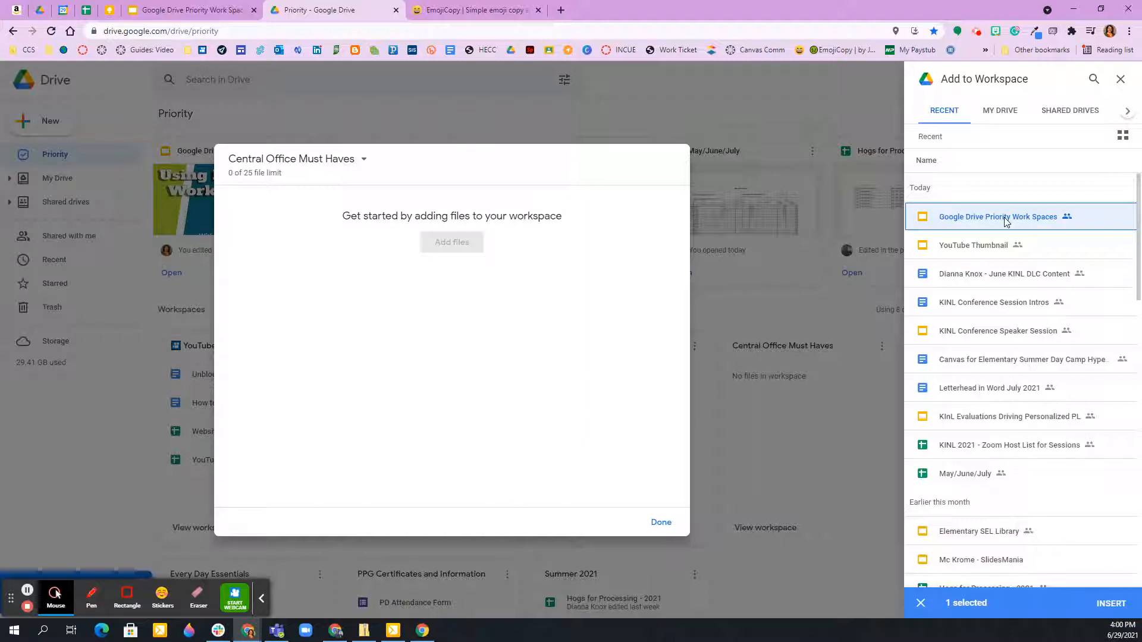
pyautogui.click(1007, 393)
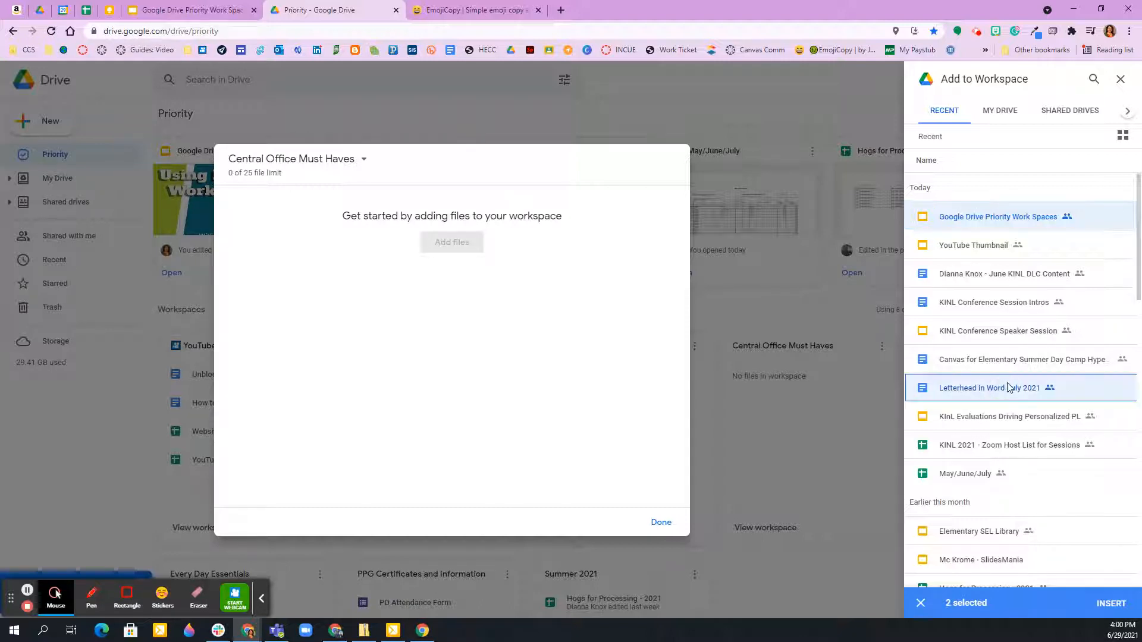
pyautogui.scroll(-2, 1011, 387)
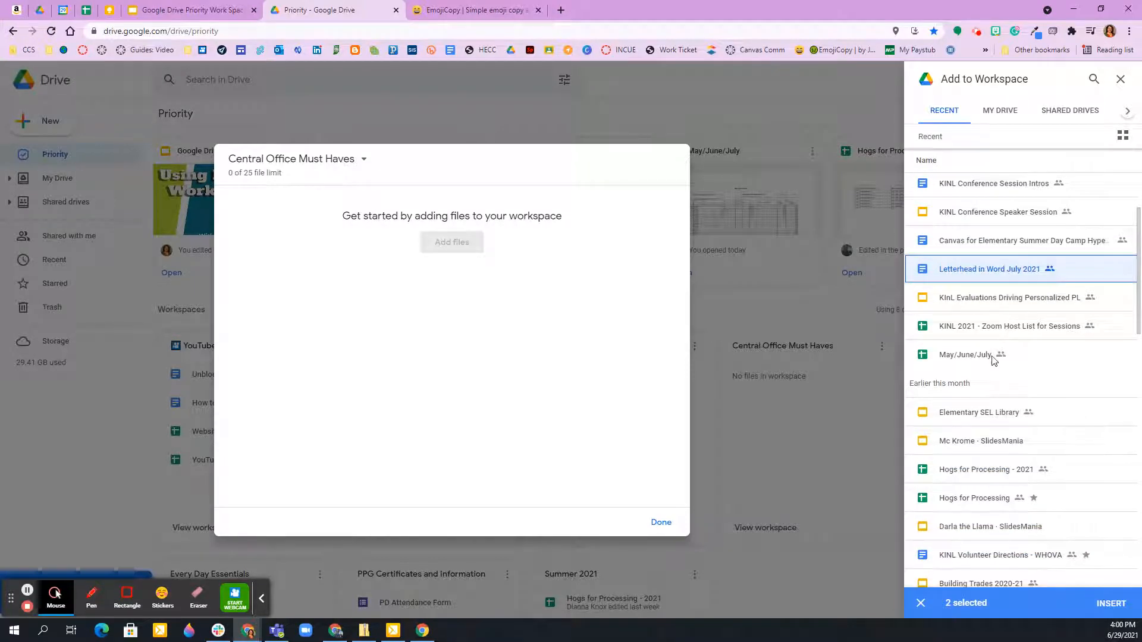
pyautogui.click(991, 357)
pyautogui.scroll(-3, 1045, 354)
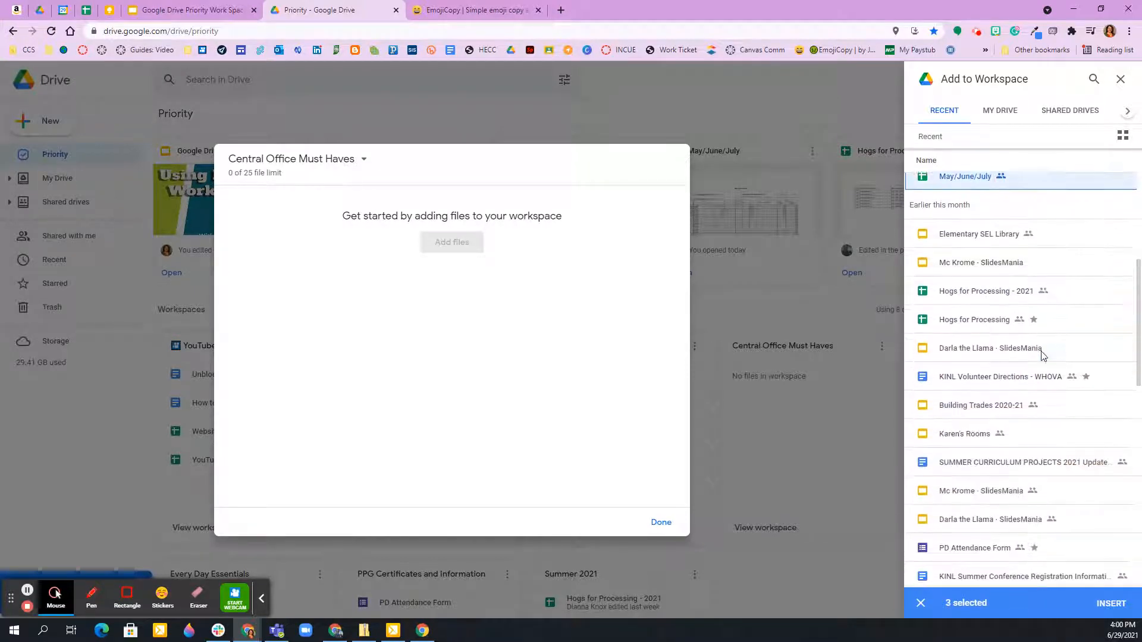
pyautogui.scroll(-2, 1029, 312)
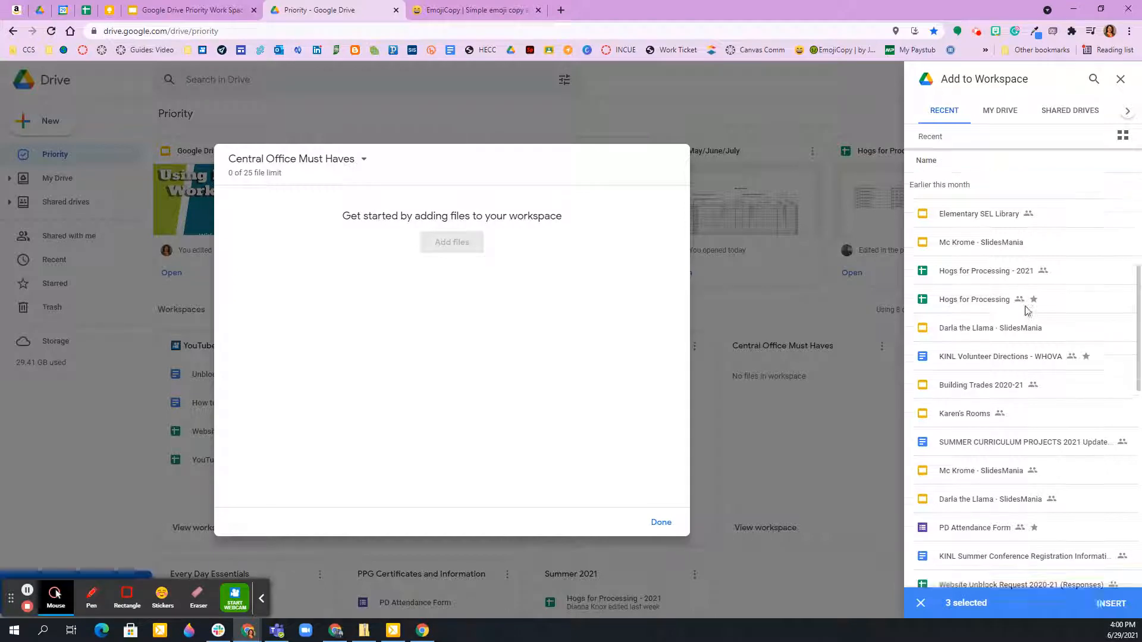
pyautogui.scroll(-1, 1028, 311)
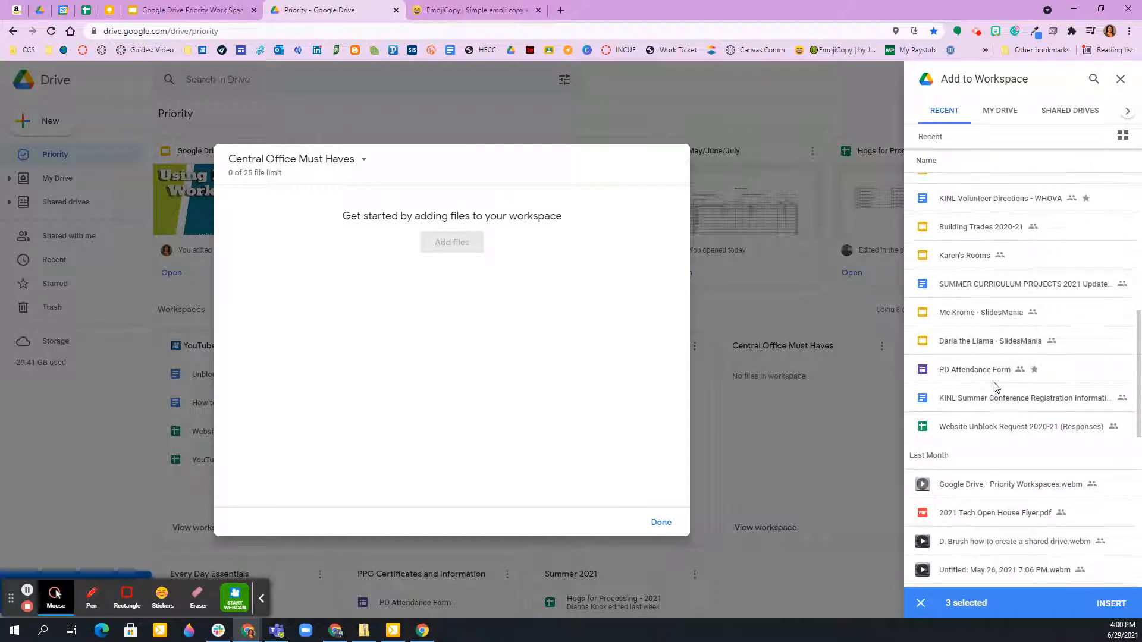
pyautogui.click(984, 373)
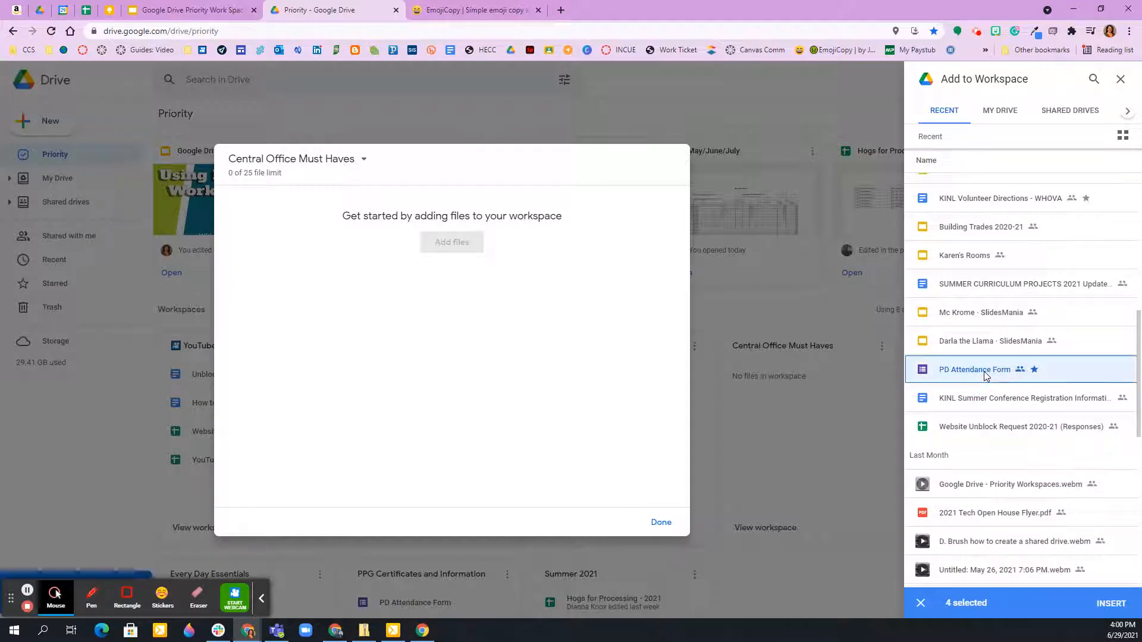
pyautogui.click(1112, 604)
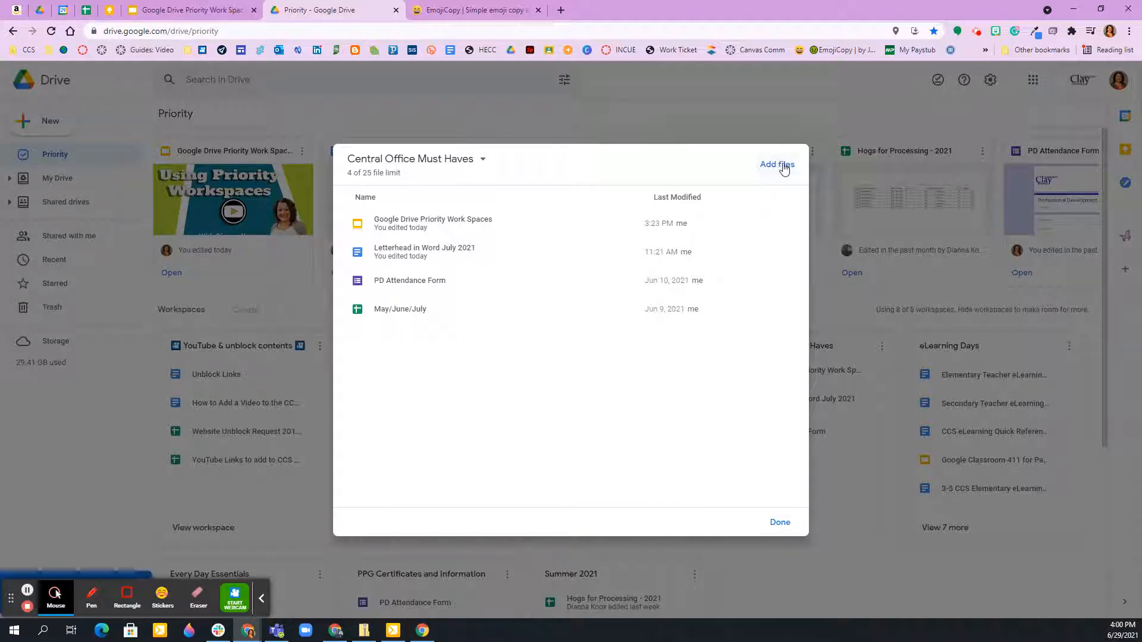
# Reopen and dismiss the file picker without adding anything, and close the Central Office Must Haves workspace.
pyautogui.click(777, 166)
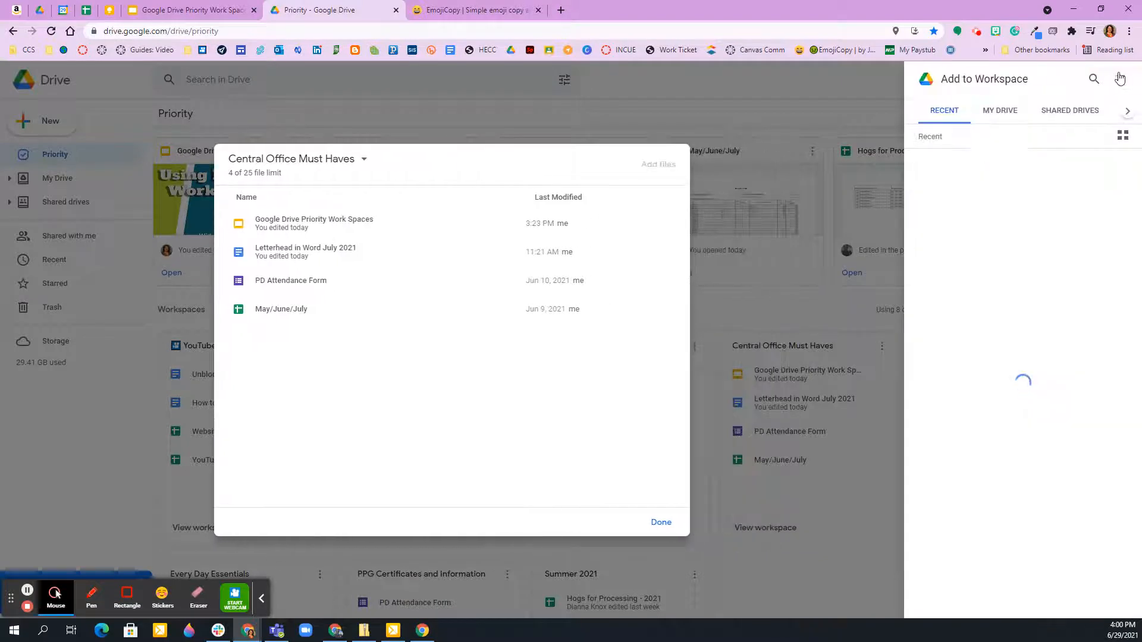
pyautogui.click(1120, 82)
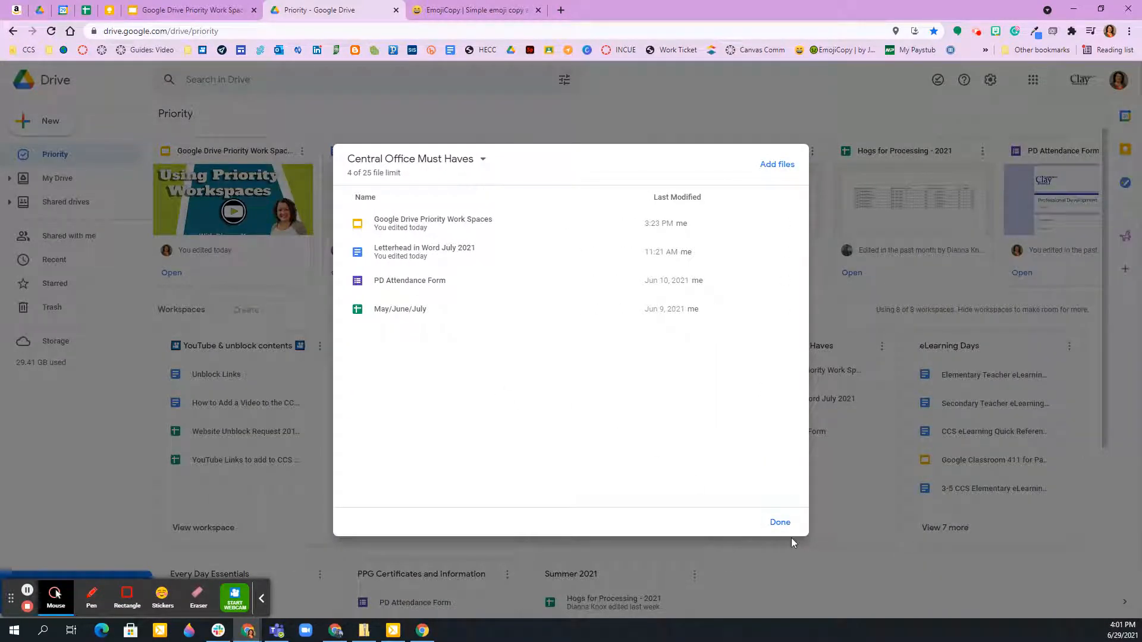
pyautogui.click(779, 523)
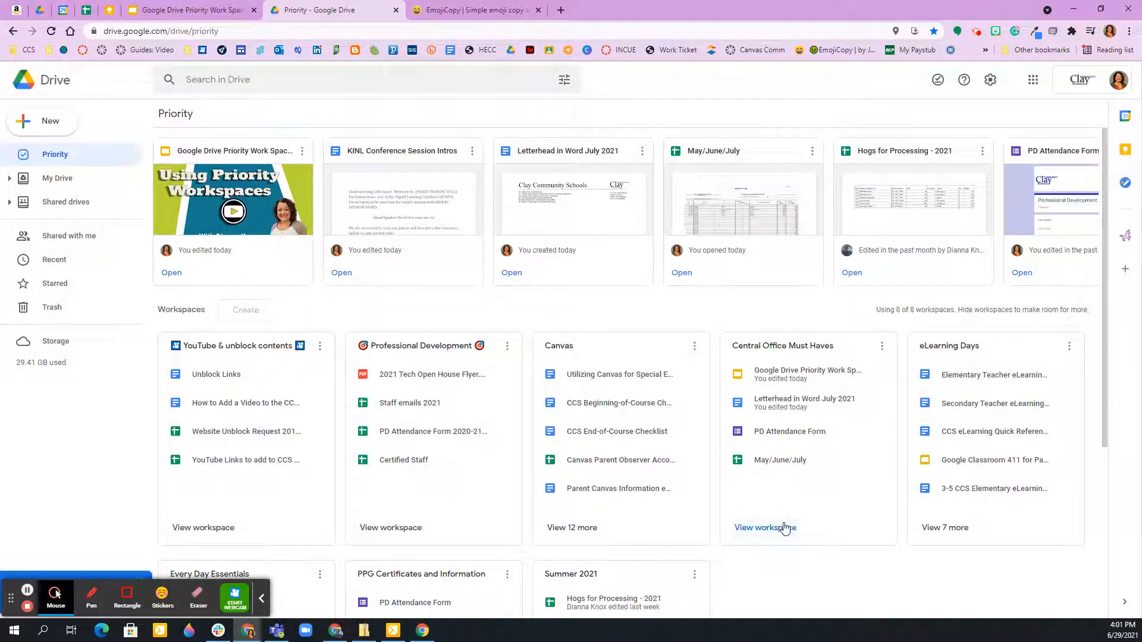
# Try to add the PD Attendance Form from the recent files to the Professional Development workspace.
pyautogui.scroll(-2, 786, 529)
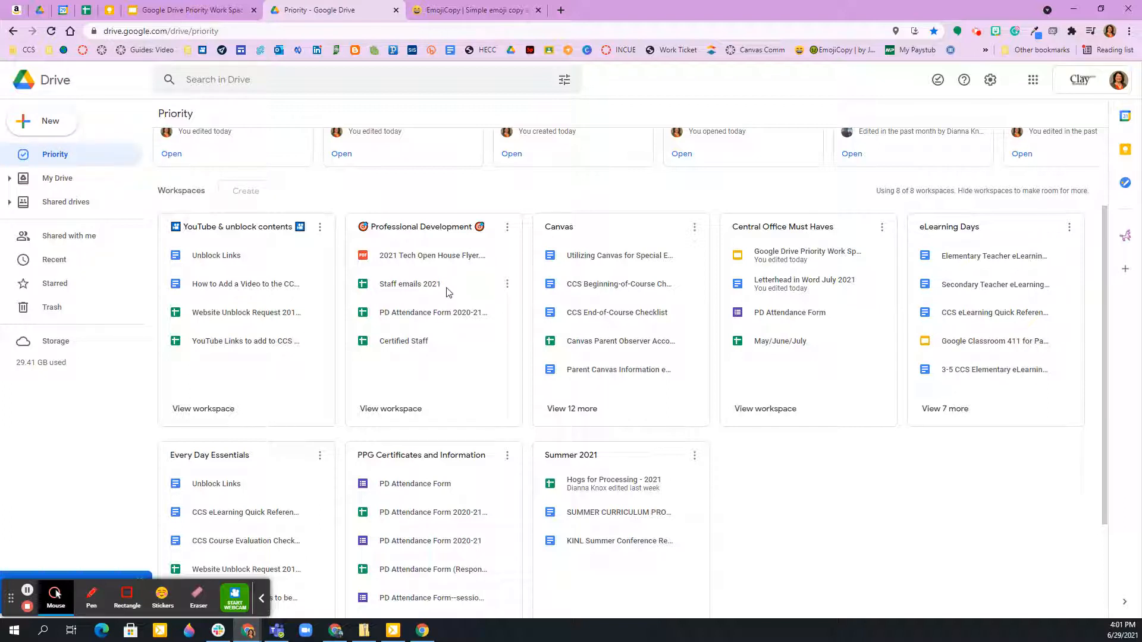
pyautogui.click(399, 410)
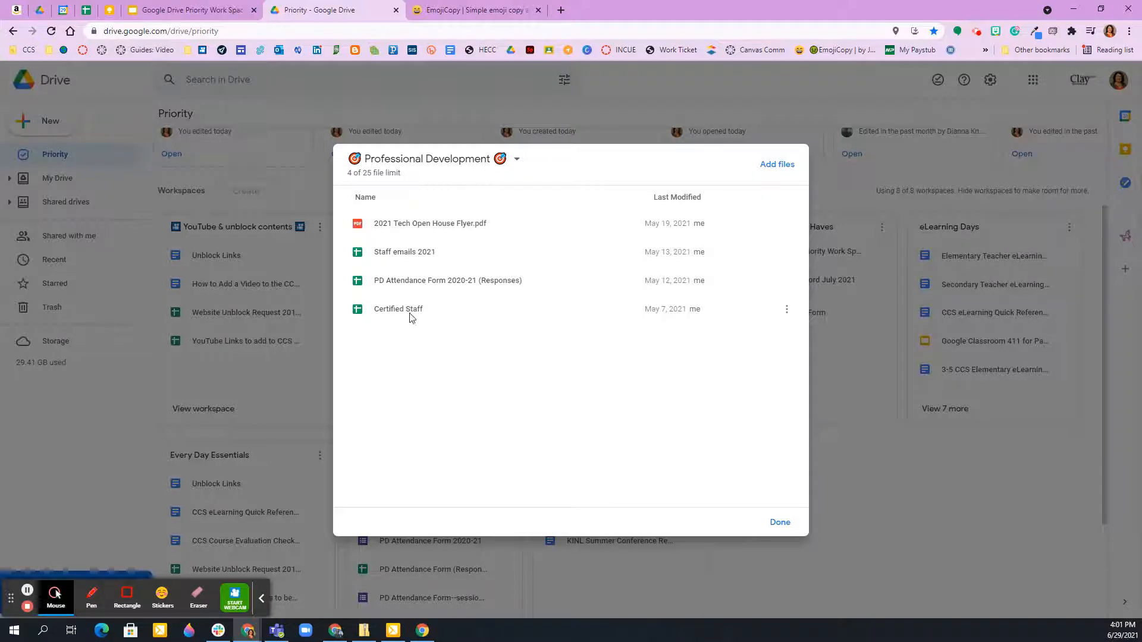
pyautogui.click(765, 165)
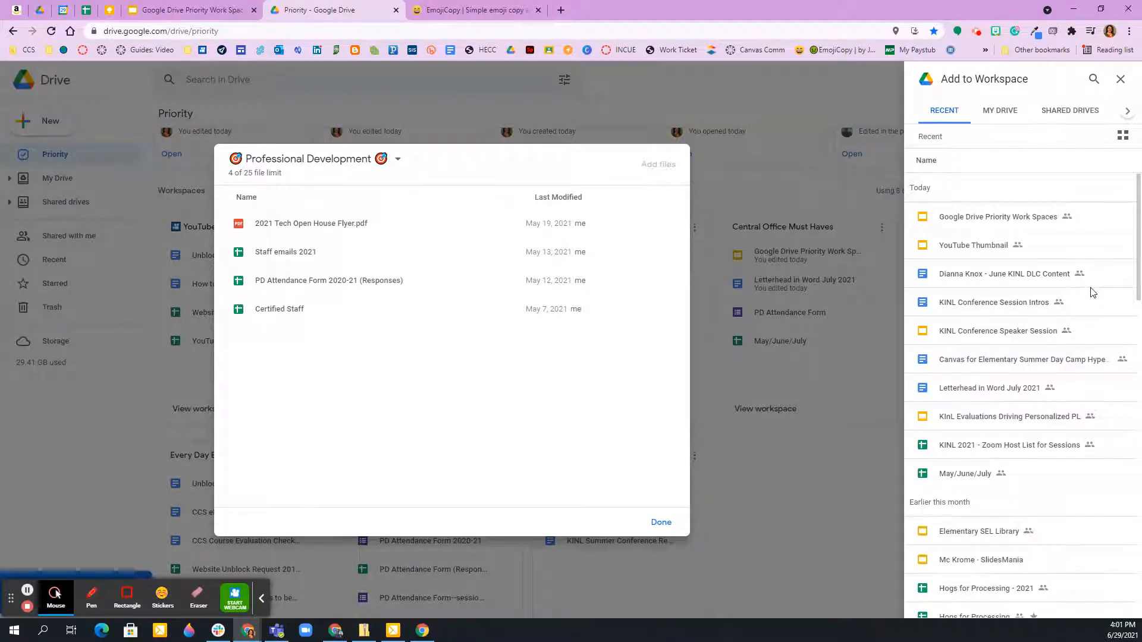
pyautogui.scroll(-5, 1081, 346)
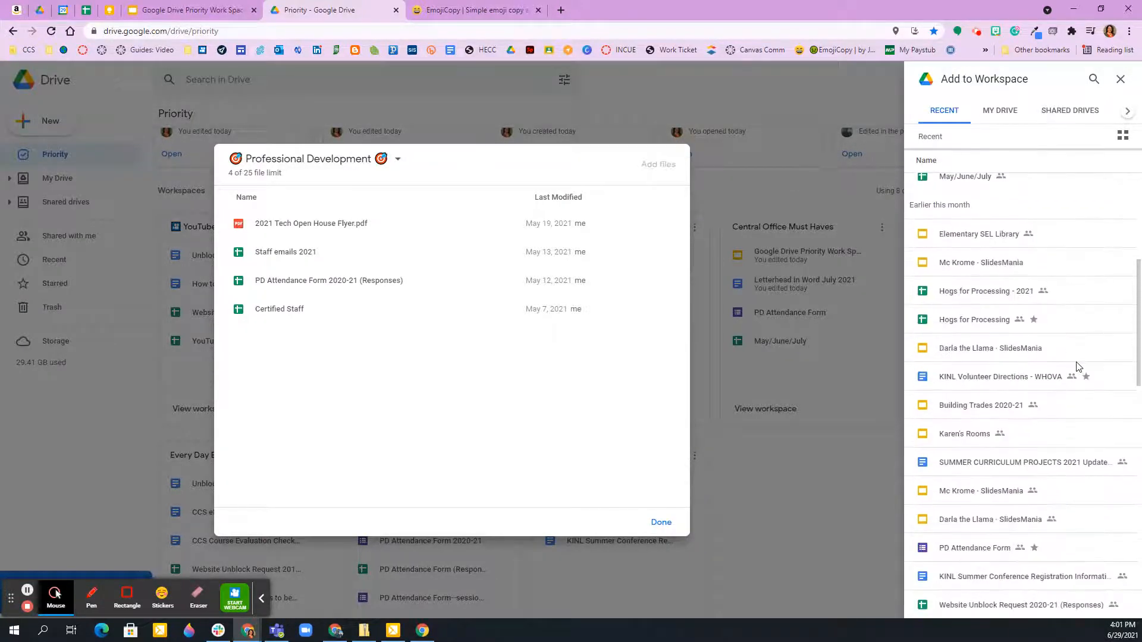
pyautogui.scroll(-1, 1011, 333)
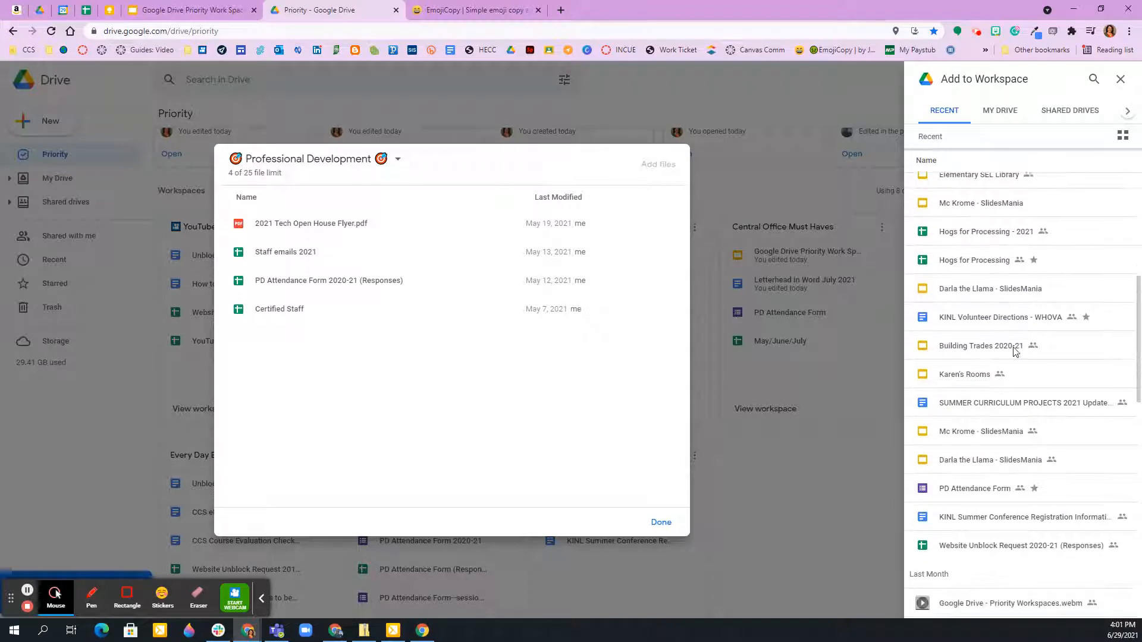
pyautogui.click(989, 494)
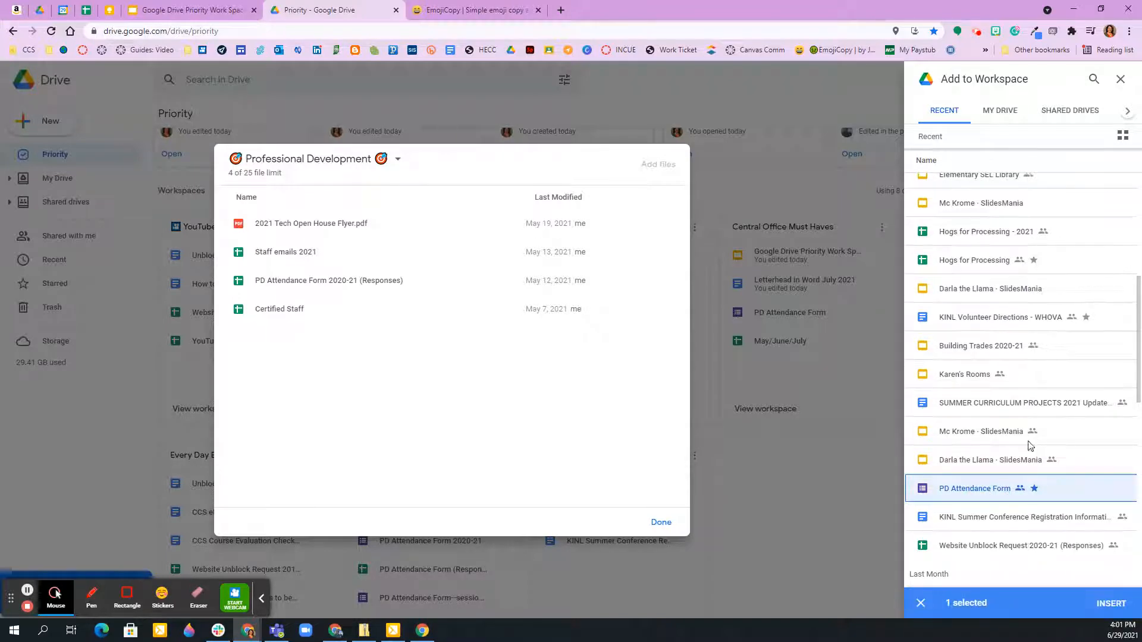
pyautogui.scroll(-1, 1016, 430)
pyautogui.scroll(-1, 1017, 433)
pyautogui.scroll(-1, 1015, 433)
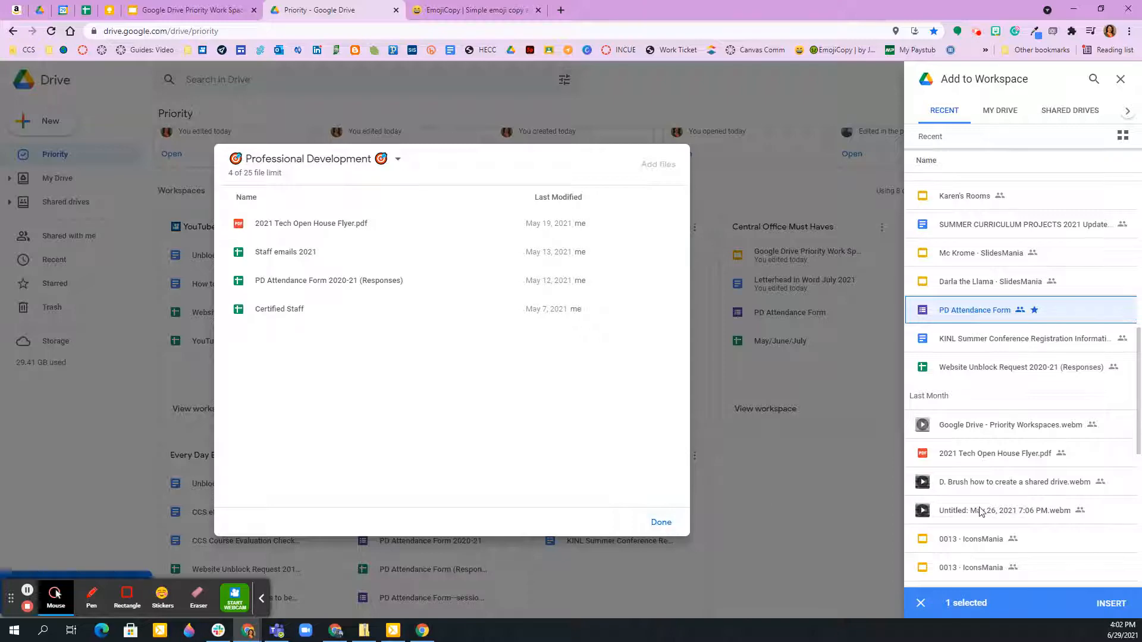
pyautogui.scroll(-1, 981, 512)
pyautogui.click(660, 524)
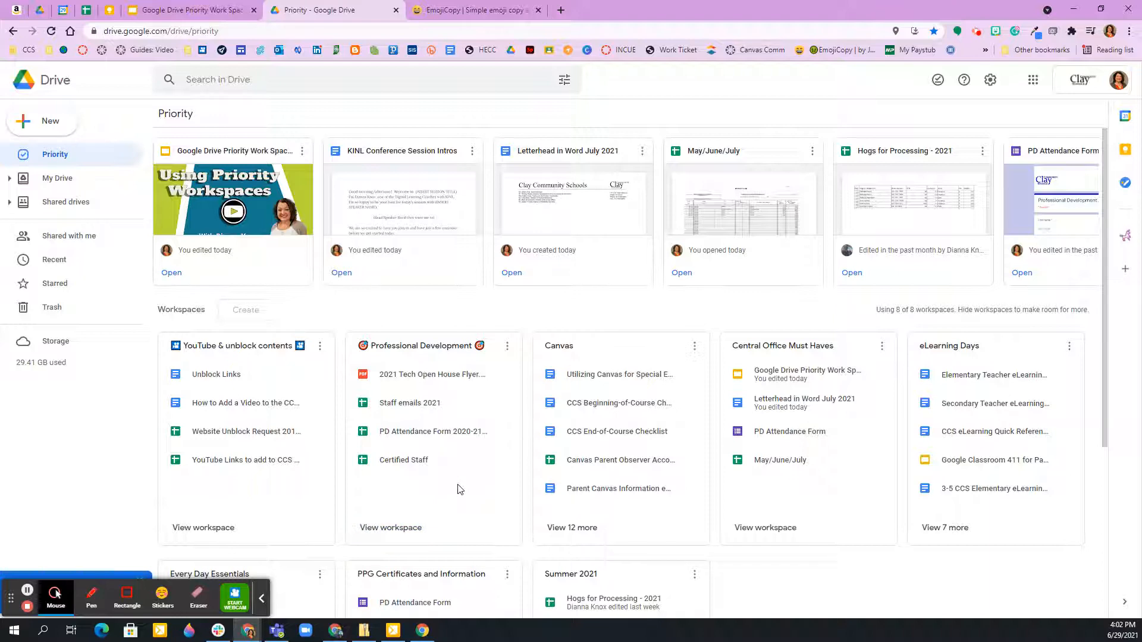
# Open the Professional Development workspace and insert the PD Attendance Form from the recent files.
pyautogui.click(390, 527)
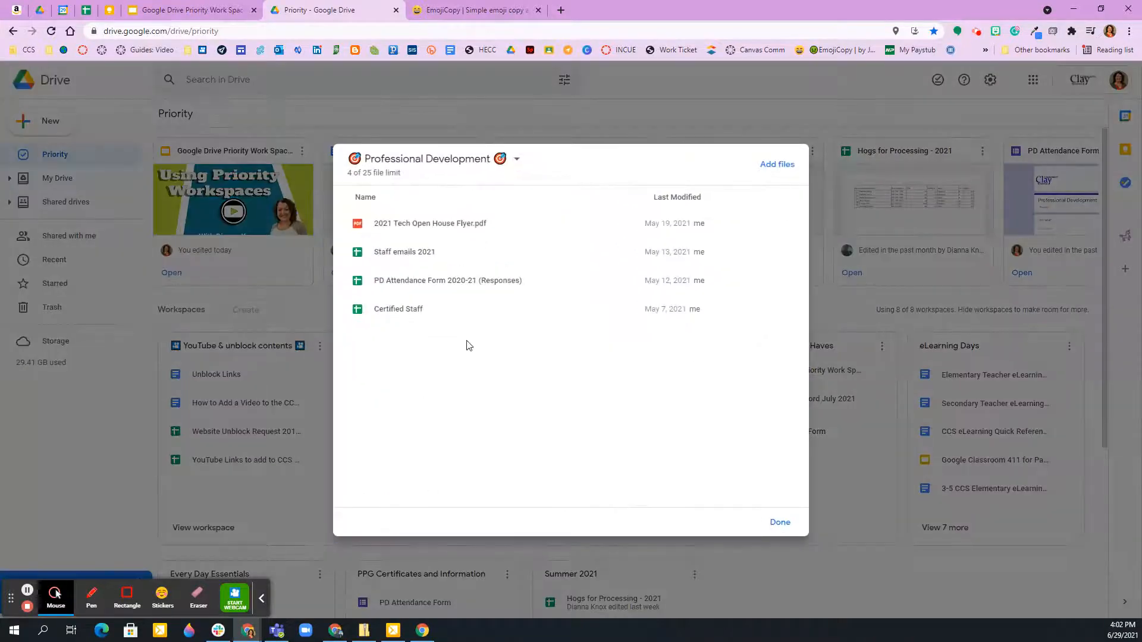
pyautogui.click(776, 166)
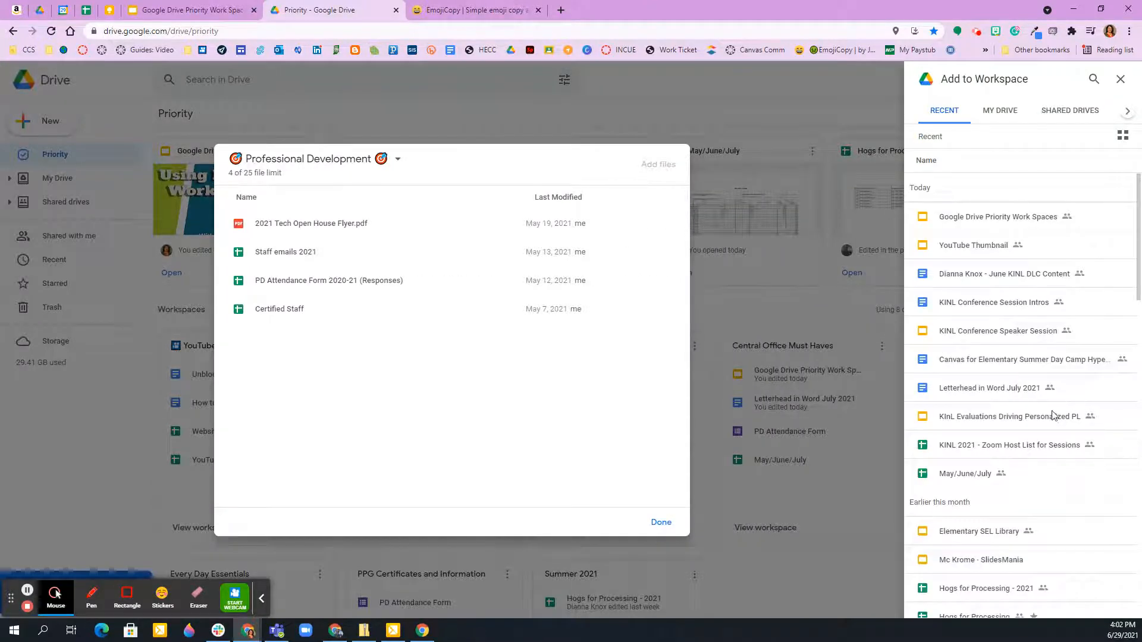
pyautogui.scroll(-4, 1050, 417)
pyautogui.scroll(-4, 1048, 416)
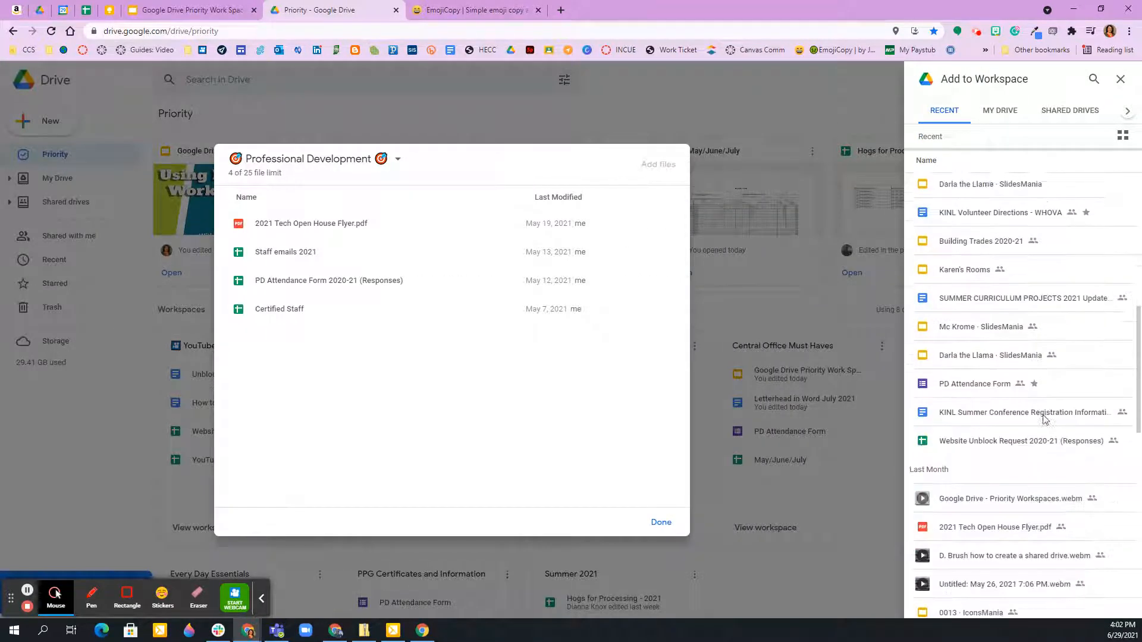
pyautogui.click(989, 370)
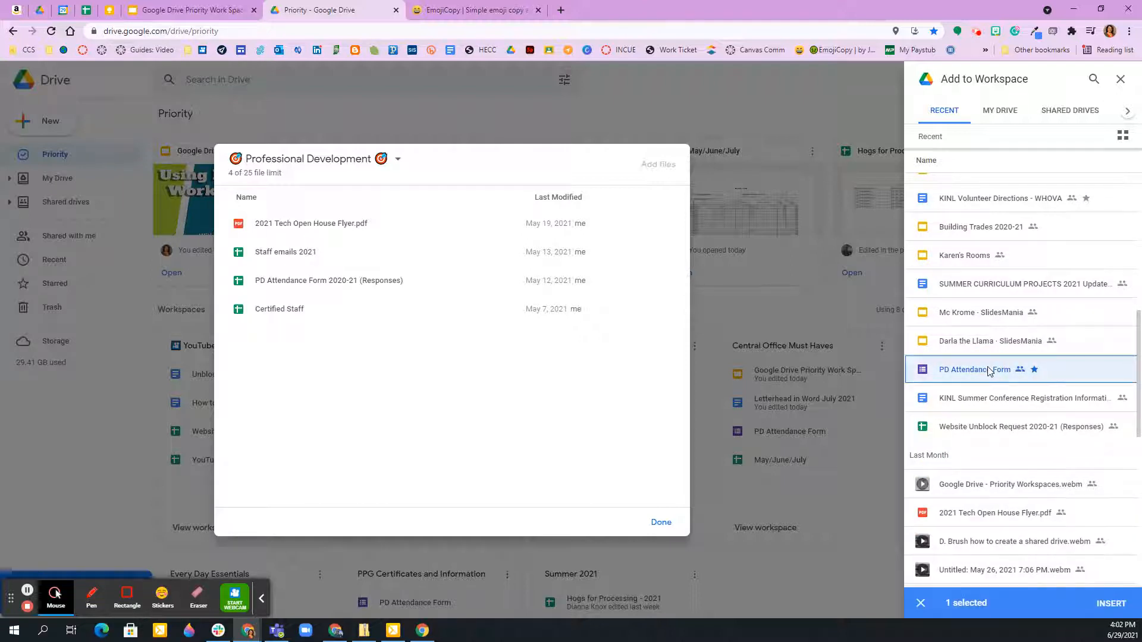
pyautogui.click(1110, 603)
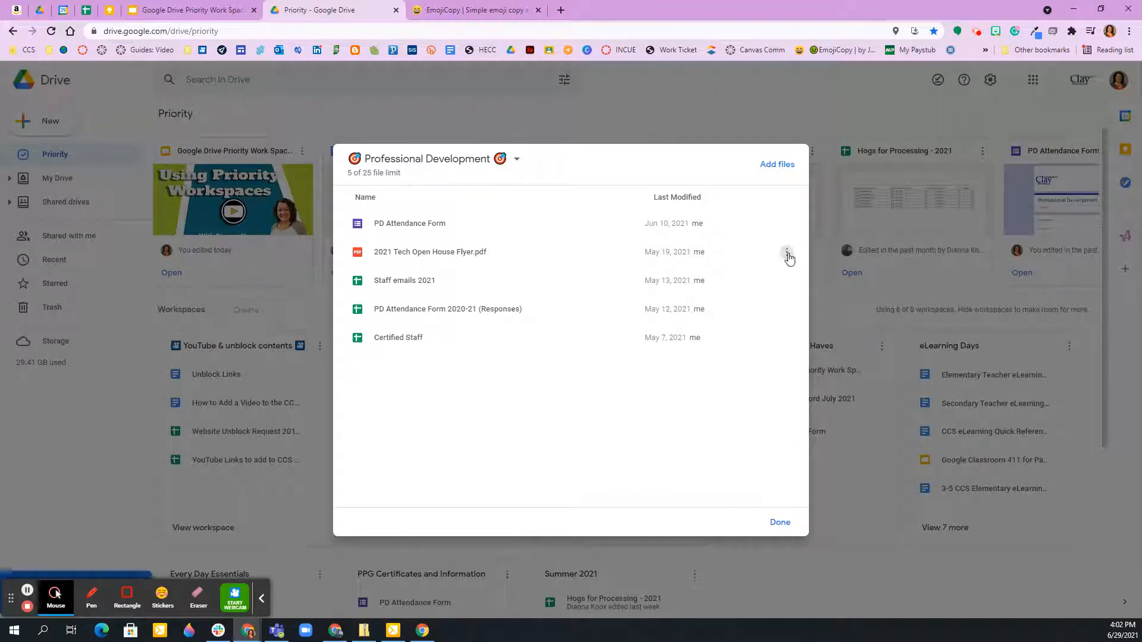
# Review the options available for 2021 Tech Open House Flyer.pdf without choosing any, and close the Professional Development workspace.
pyautogui.click(788, 254)
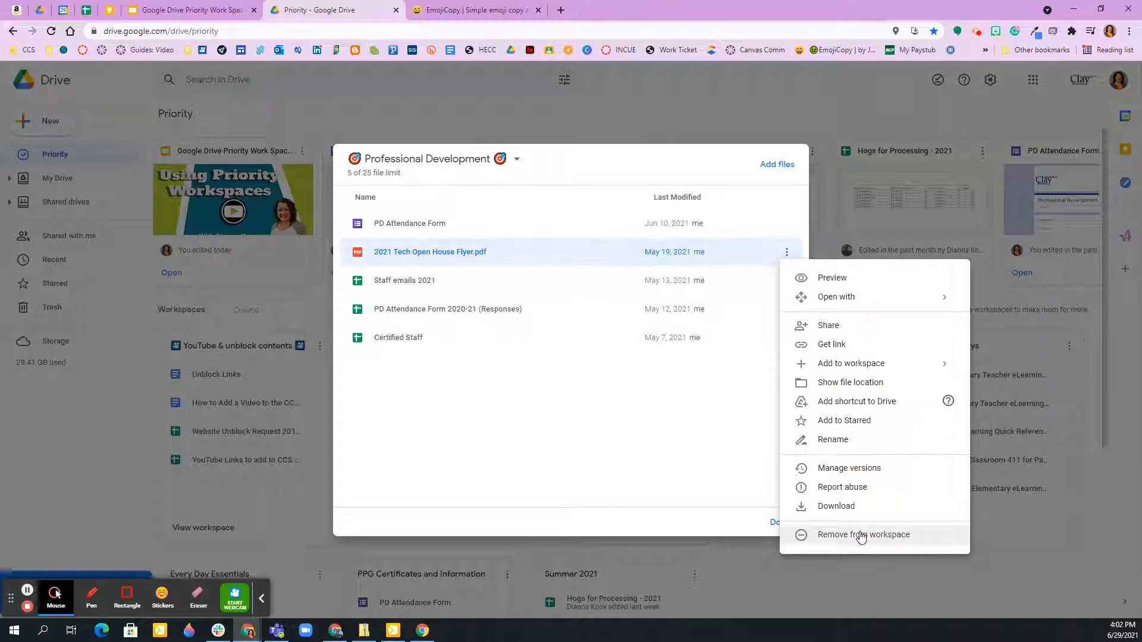
pyautogui.click(707, 463)
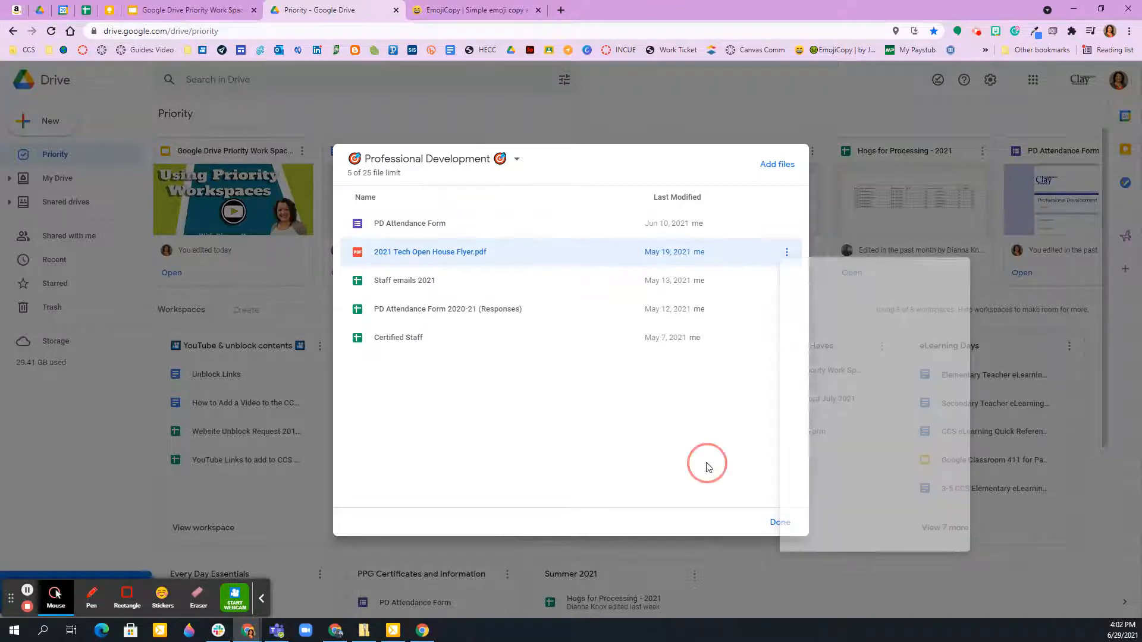
pyautogui.click(779, 521)
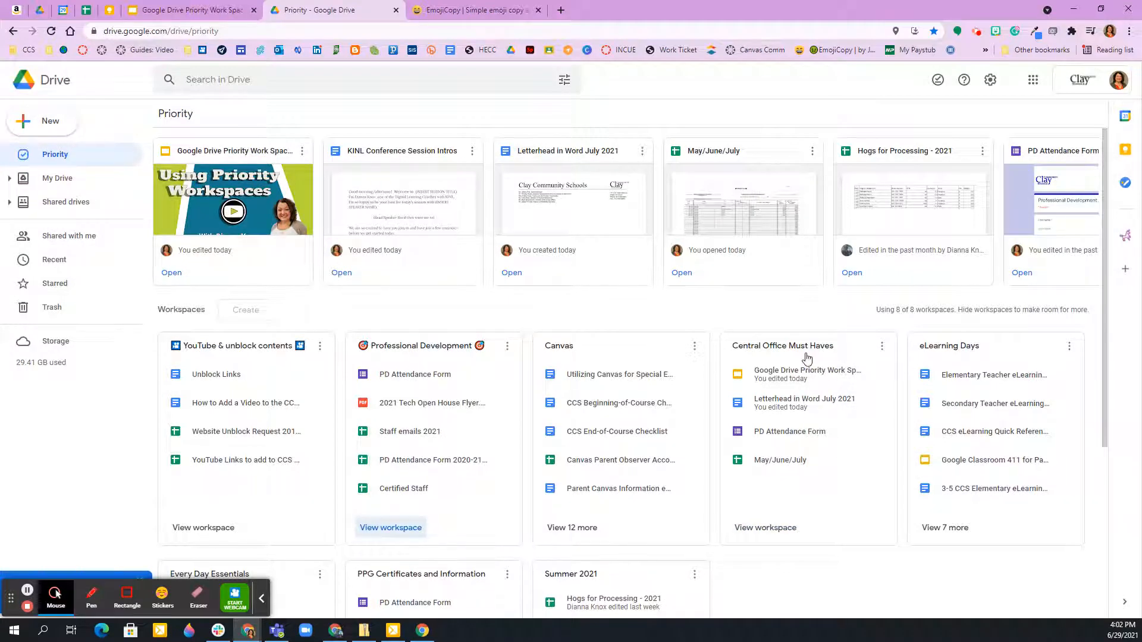
# Open the Central Office Must Haves workspace name for renaming and copy the red exclamation mark emoji from EmojiCopy.
pyautogui.click(882, 347)
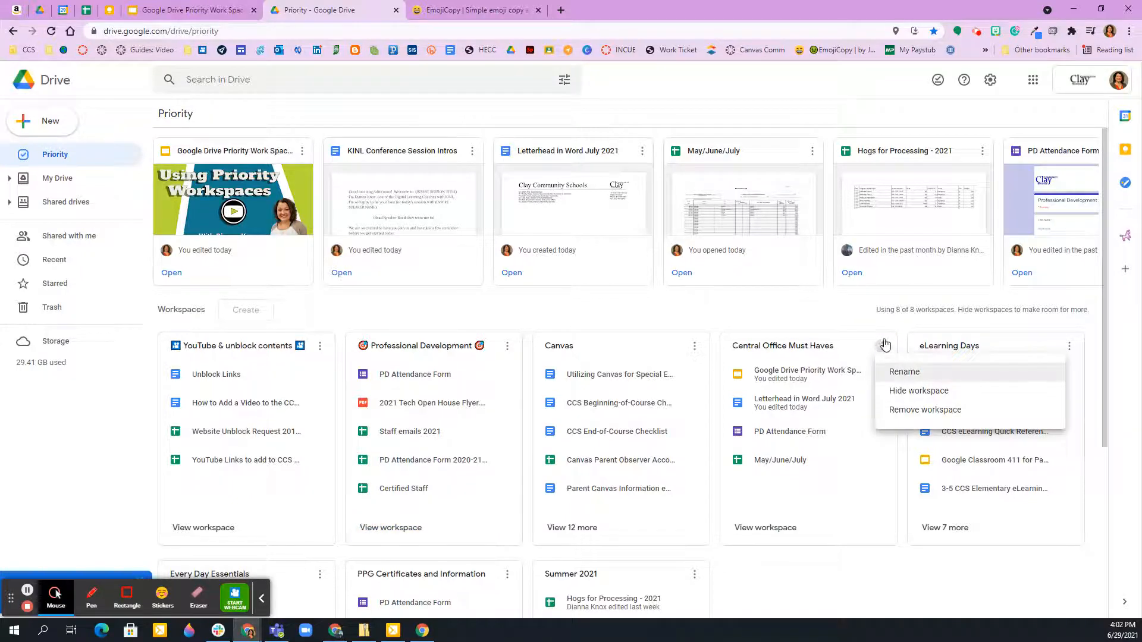
pyautogui.click(899, 373)
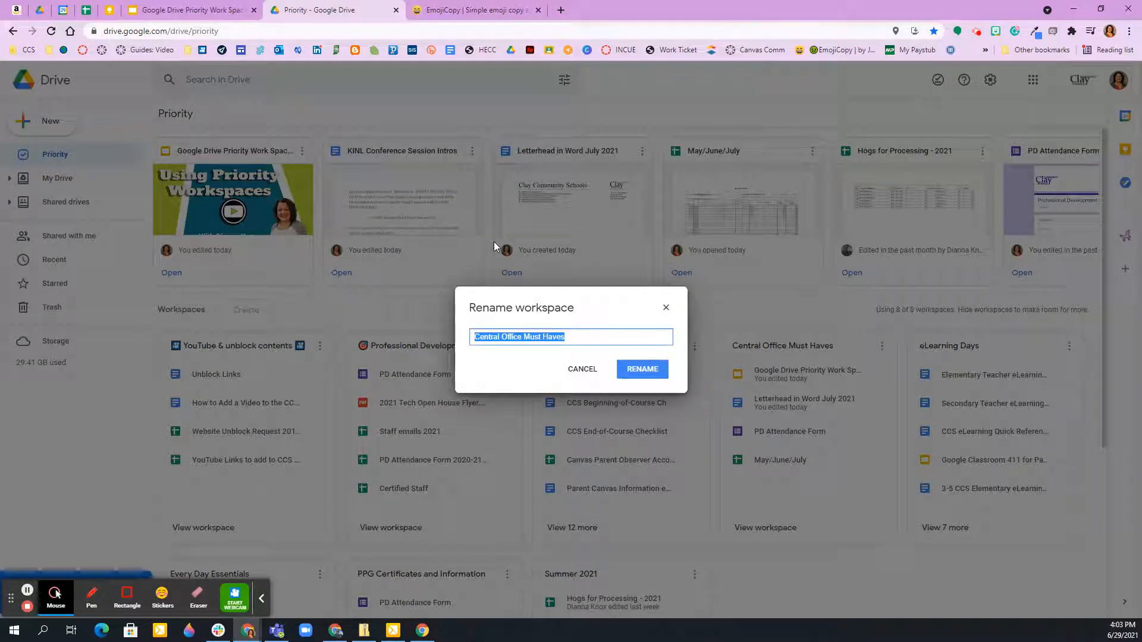
pyautogui.click(477, 338)
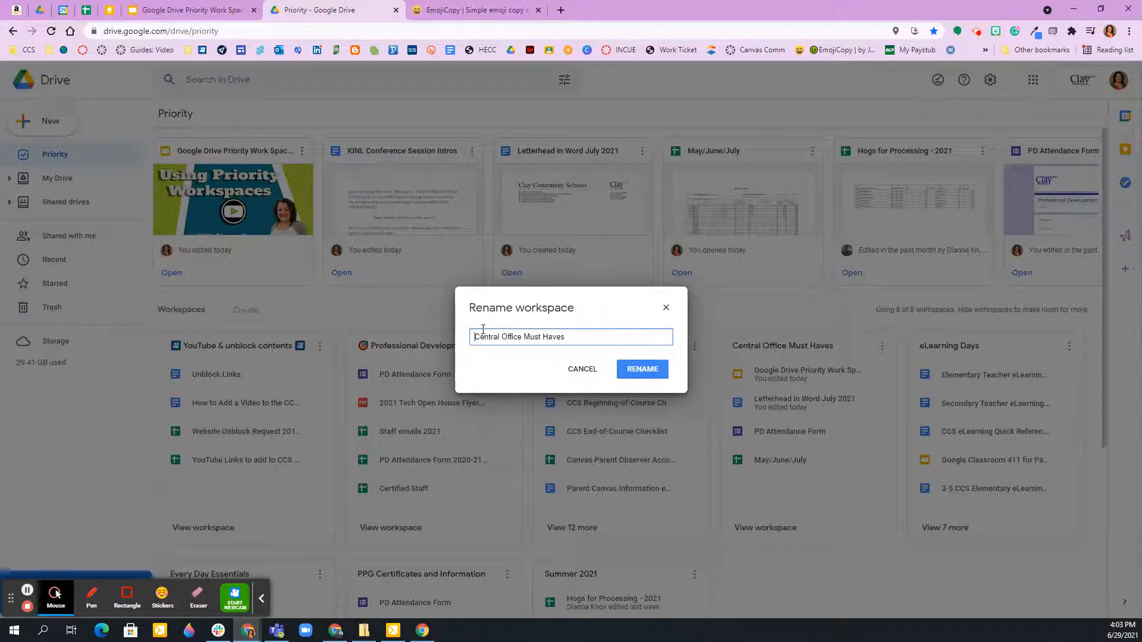
pyautogui.click(458, 9)
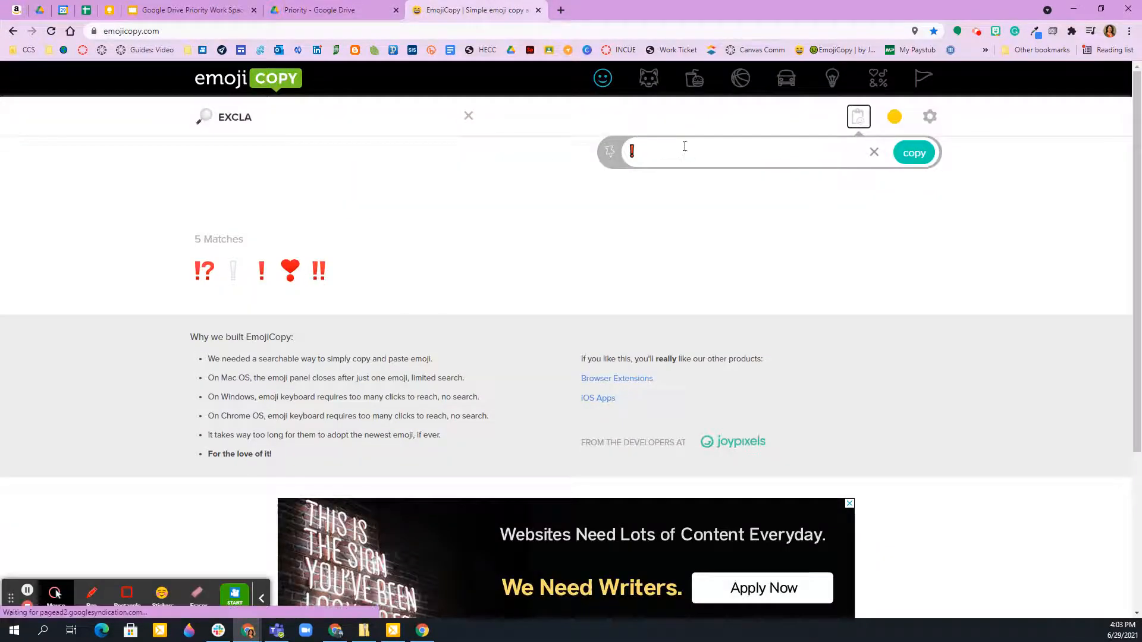
pyautogui.click(913, 156)
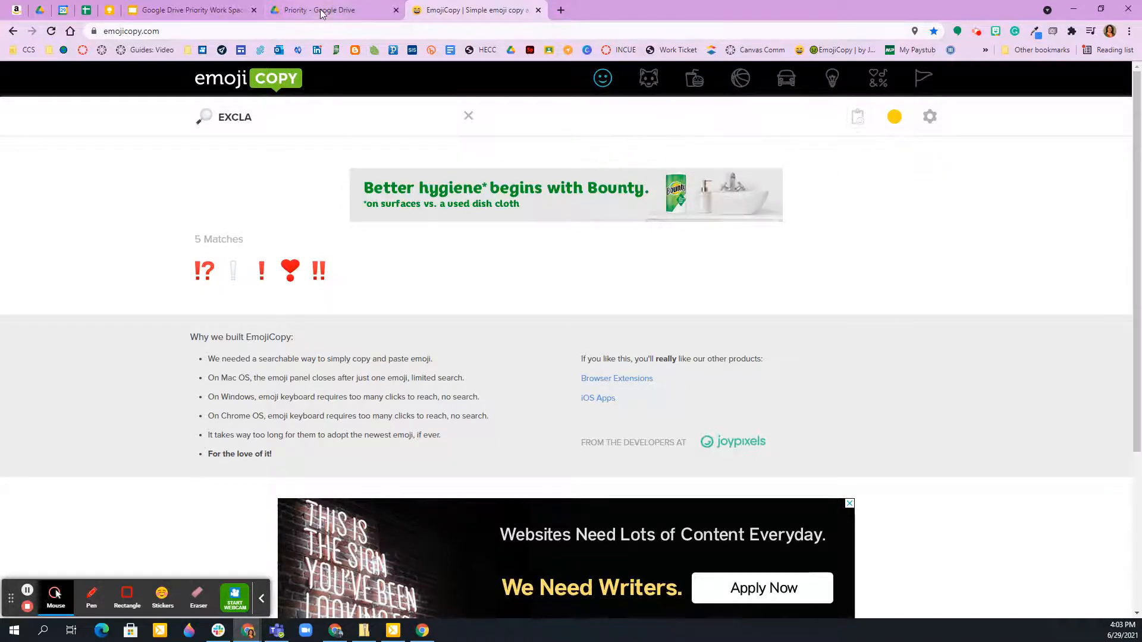
# Back in Google Drive, paste the exclamation mark emoji before and after Central Office Must Haves and apply the new workspace name.
pyautogui.click(322, 13)
pyautogui.hotkey('ctrl', 'v')
pyautogui.click(601, 340)
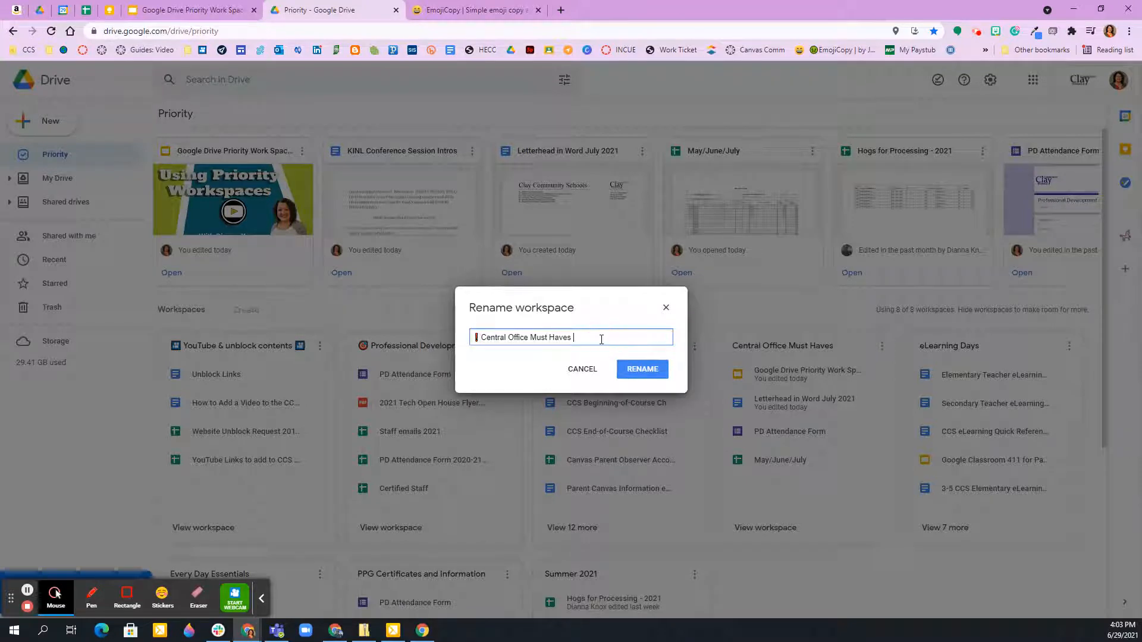
pyautogui.hotkey('ctrl', 'v')
pyautogui.click(651, 372)
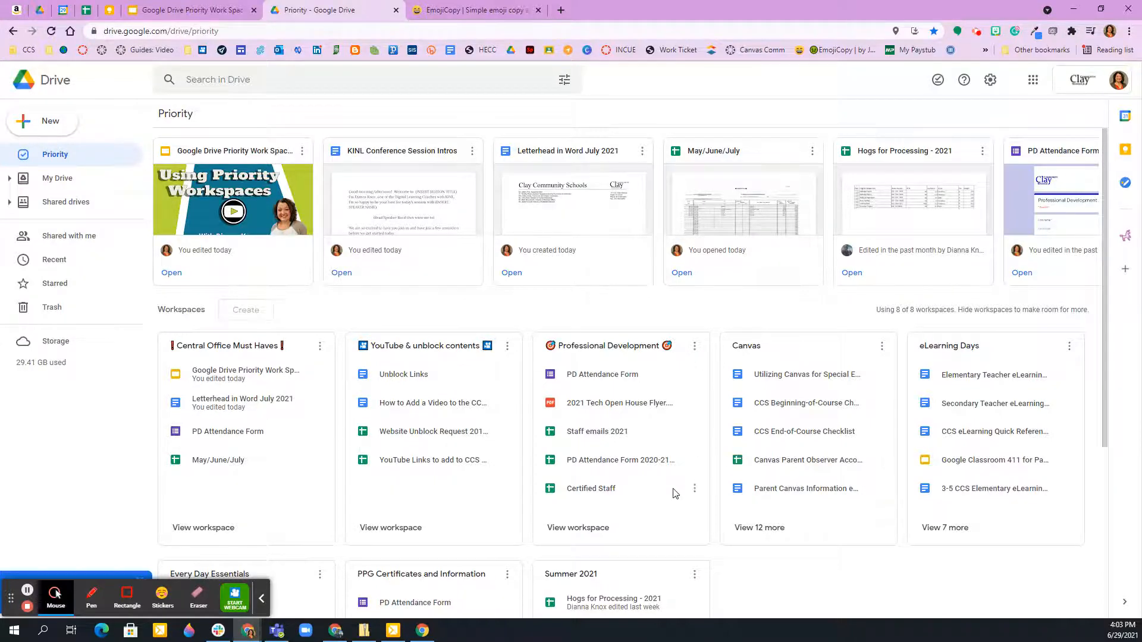
pyautogui.scroll(-3, 535, 452)
pyautogui.scroll(3, 326, 382)
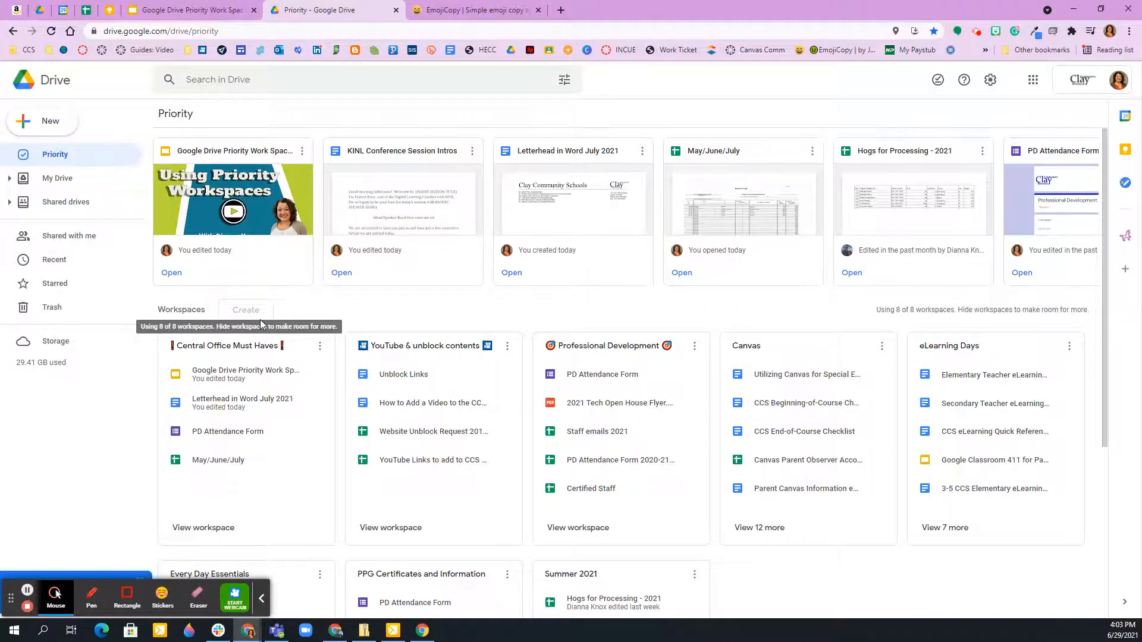
pyautogui.scroll(-2, 463, 364)
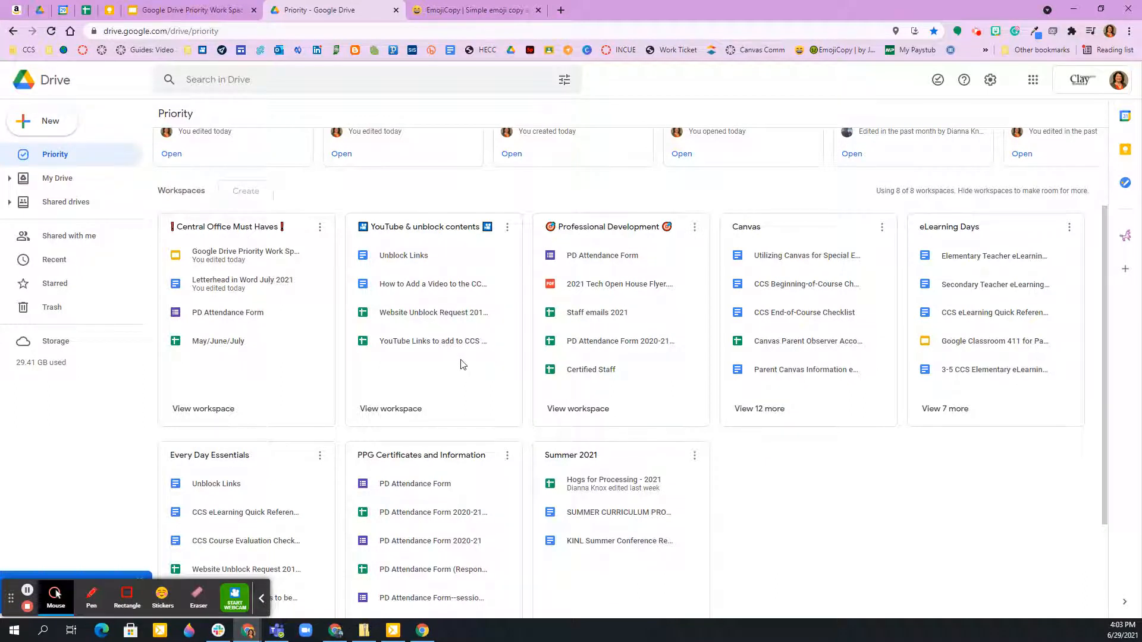
pyautogui.scroll(1, 820, 509)
pyautogui.scroll(2, 820, 510)
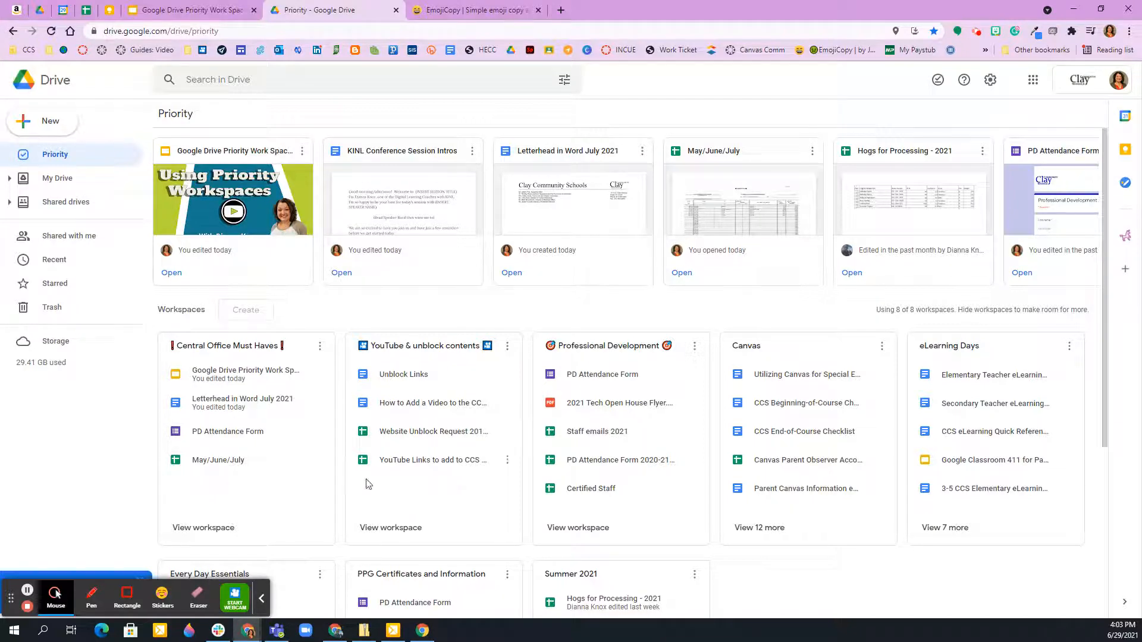
pyautogui.click(27, 590)
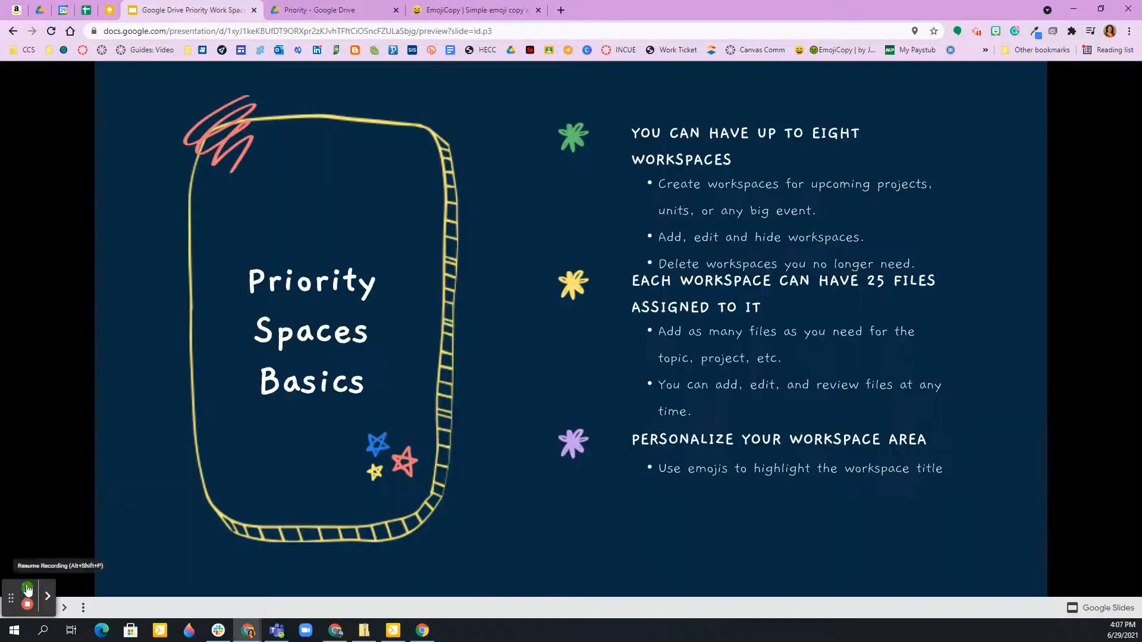
pyautogui.click(27, 589)
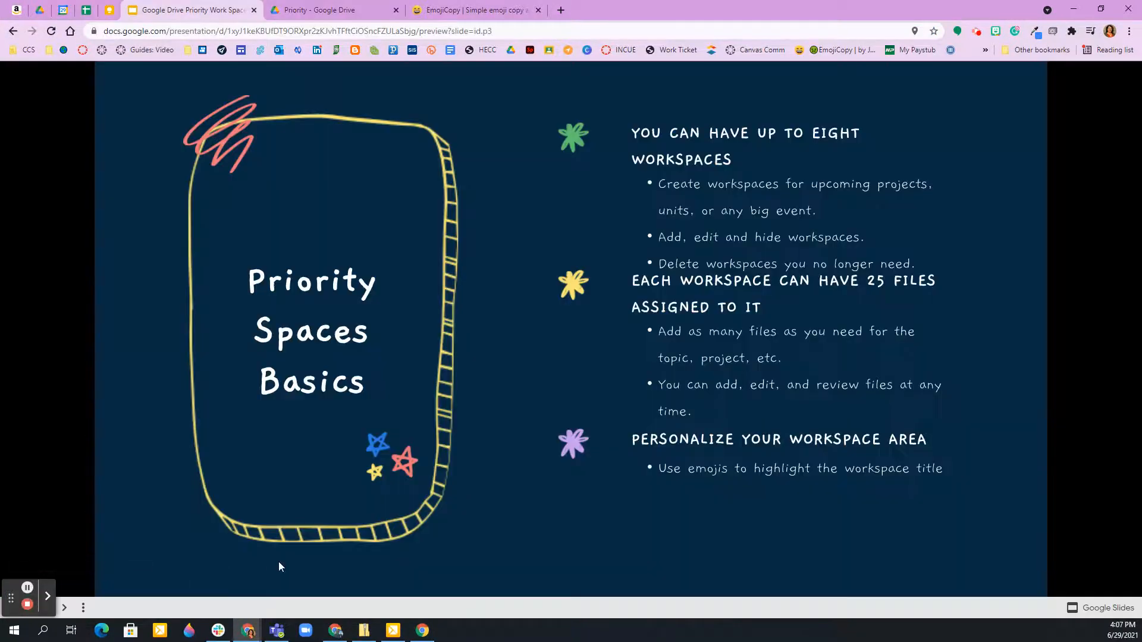
# Advance the Google Slides presentation from Priority Spaces Basics to the Ideas slide.
pyautogui.click(213, 570)
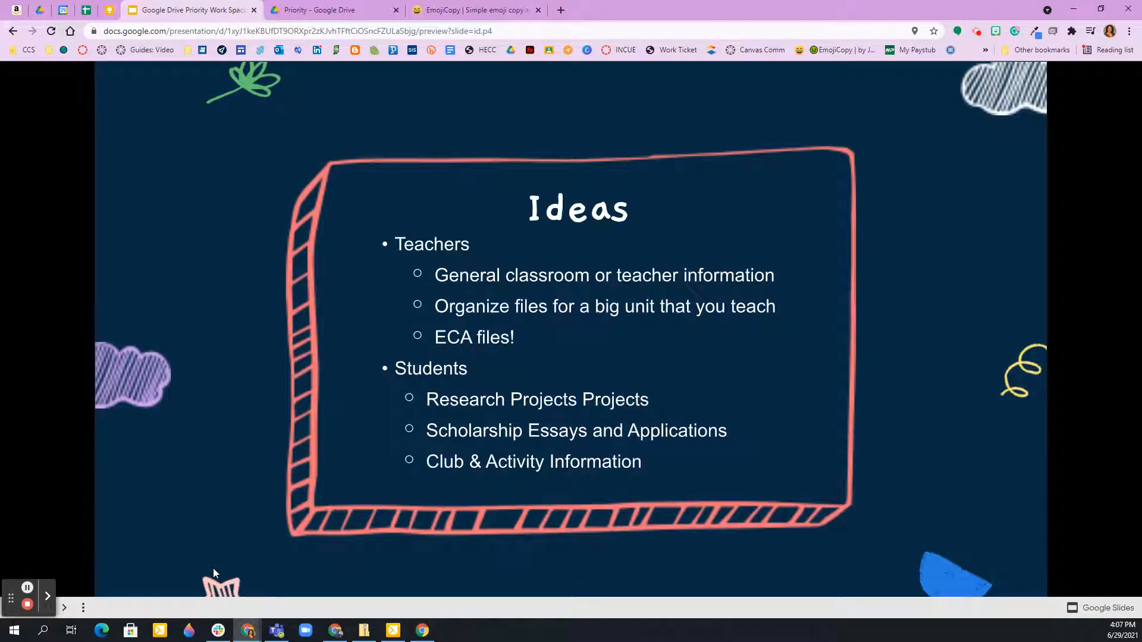